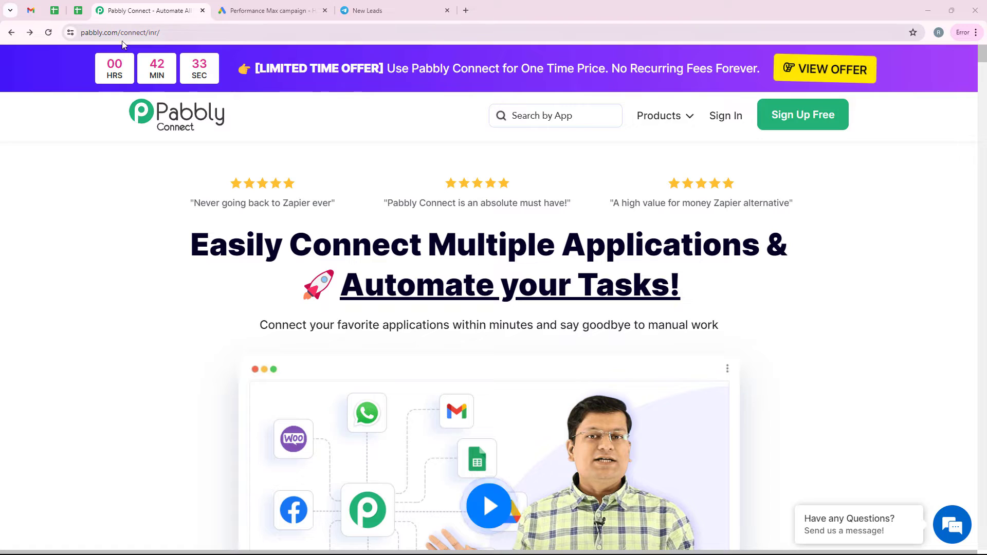
Step: Sign in to the Pabbly account
left_click_drag(145, 33, 71, 31)
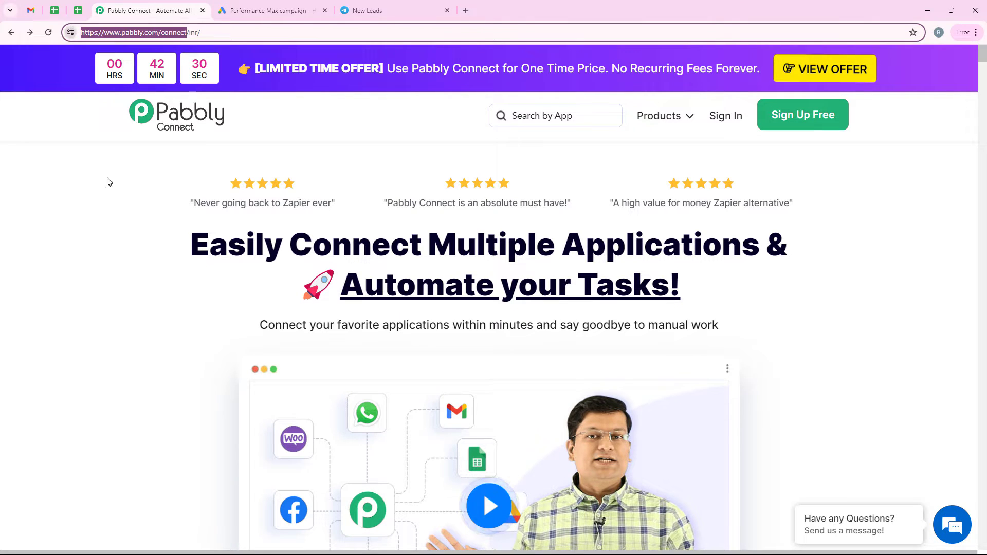
left_click(122, 275)
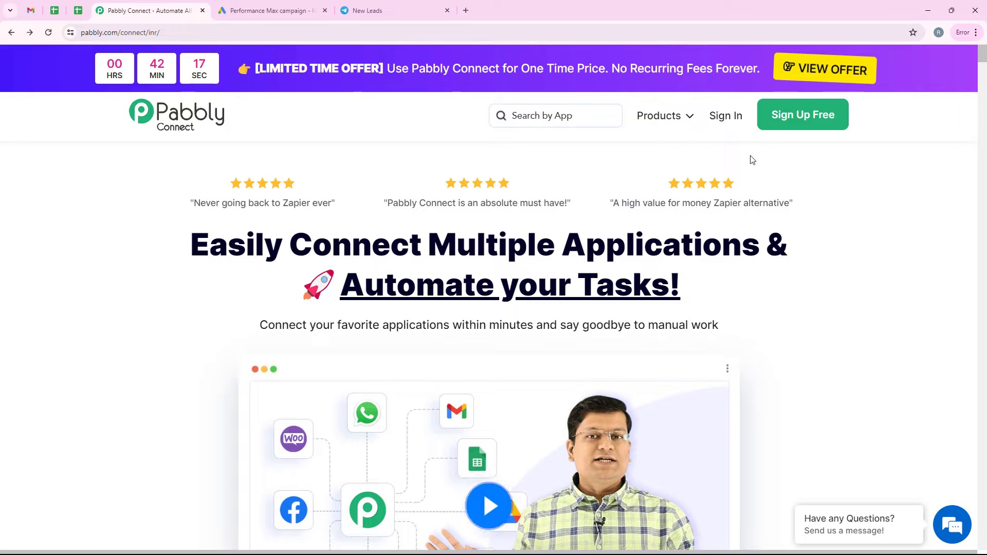
left_click(730, 128)
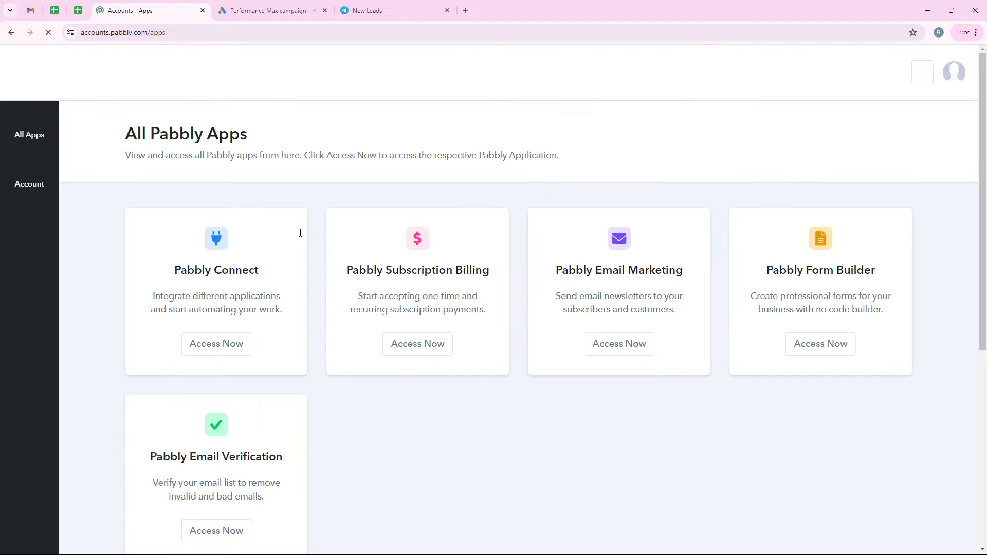
Step: Open Pabbly Connect from the All Pabbly Apps list
left_click_drag(124, 143, 253, 141)
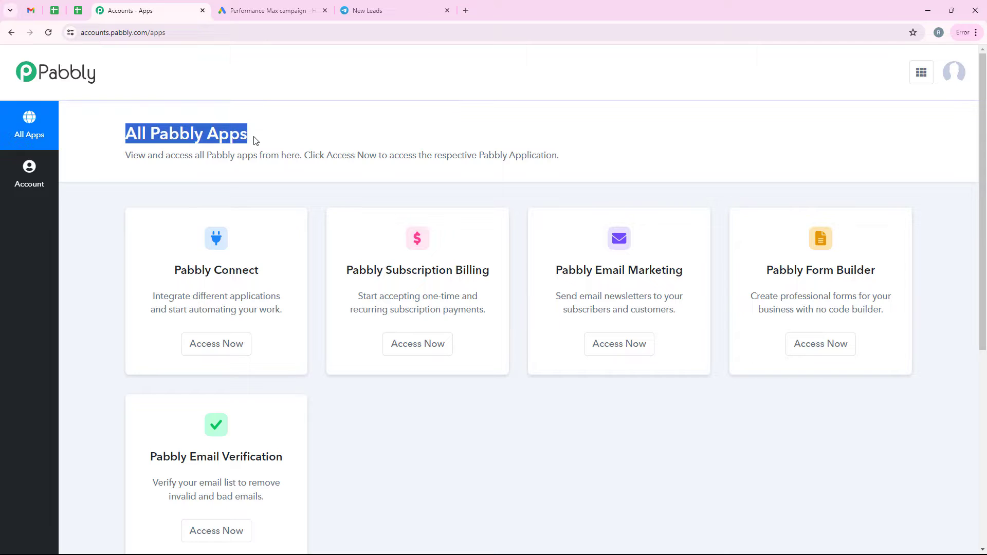
left_click(273, 133)
scroll(322, 268, "down", 1)
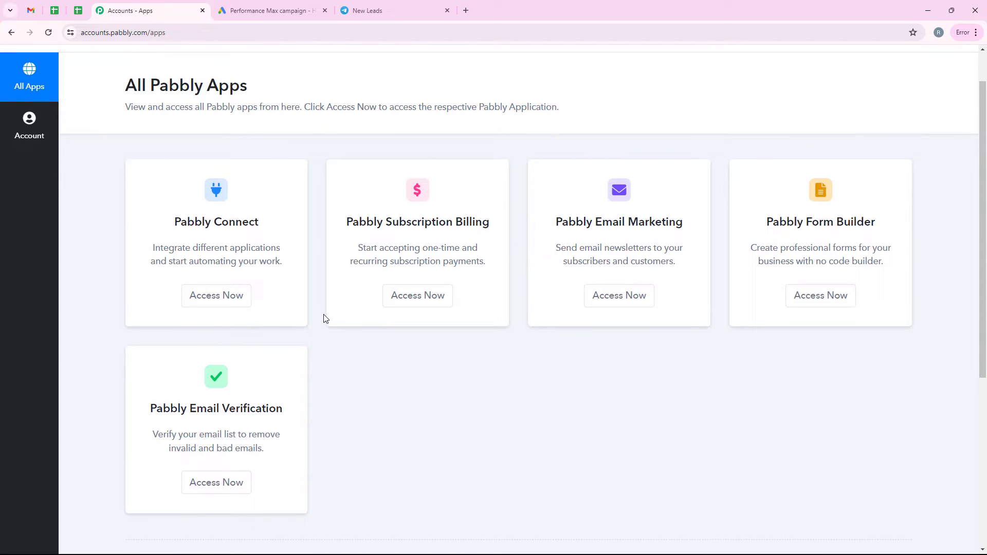
scroll(323, 319, "up", 1)
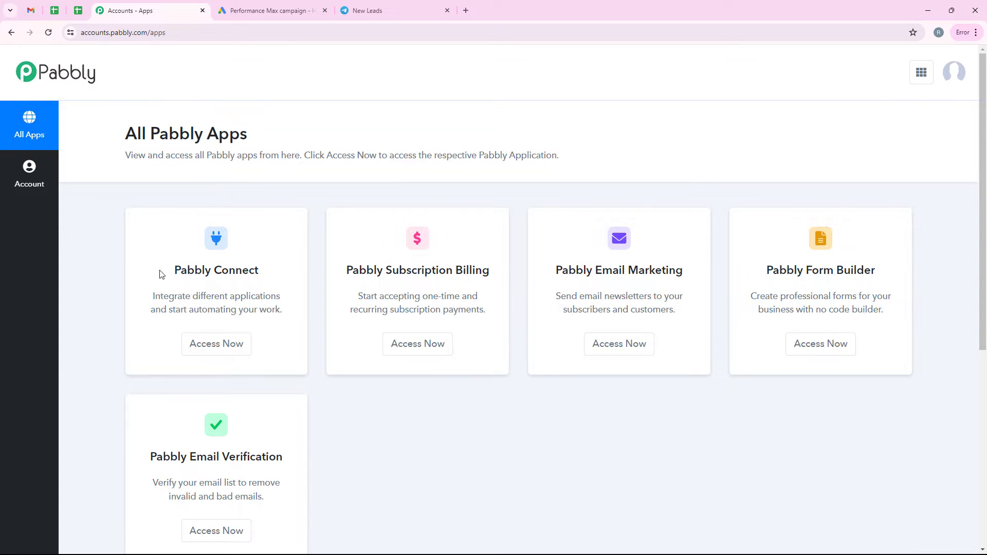
left_click_drag(164, 276, 268, 271)
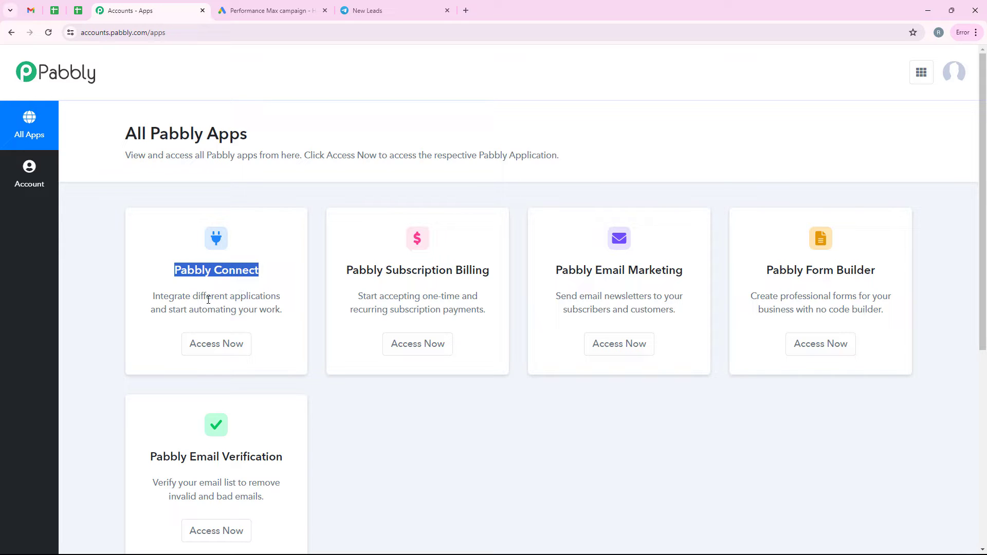
left_click_drag(192, 298, 279, 300)
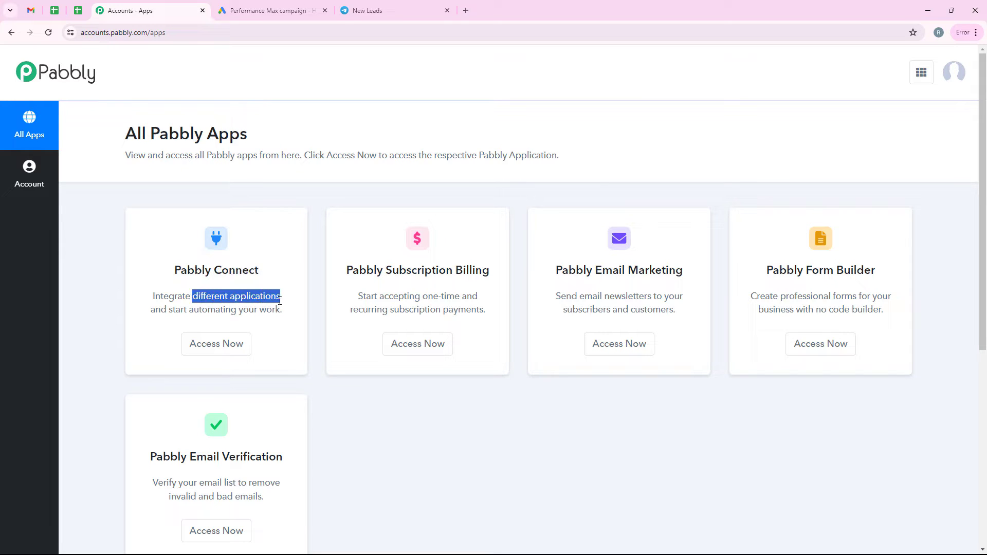
left_click(226, 348)
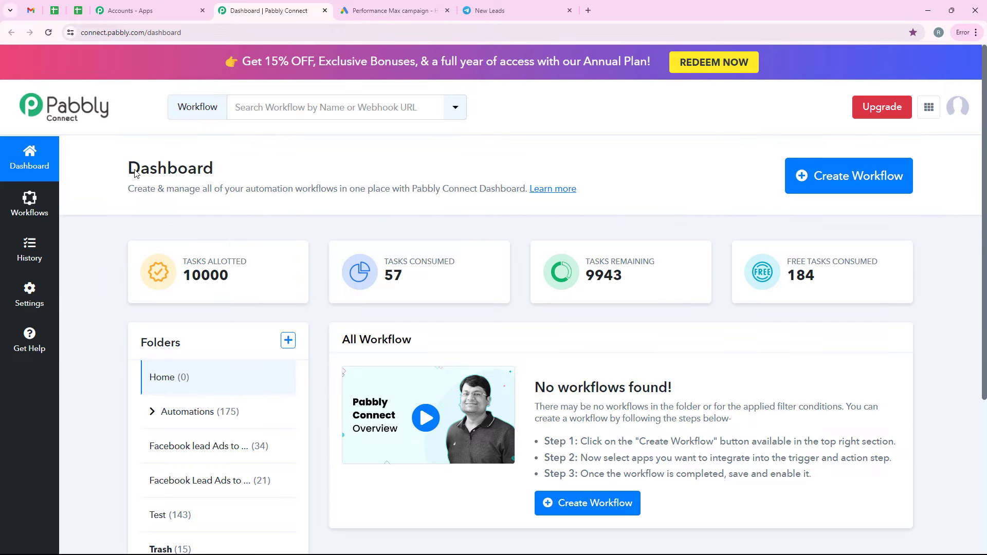
Step: Start a new workflow and place it in the Automations folder
double_click(234, 169)
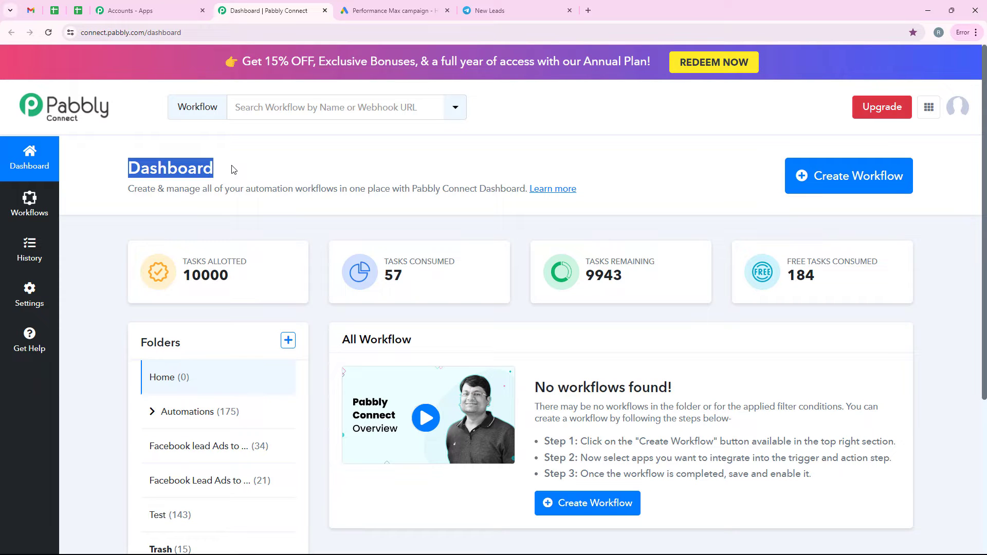
left_click(261, 151)
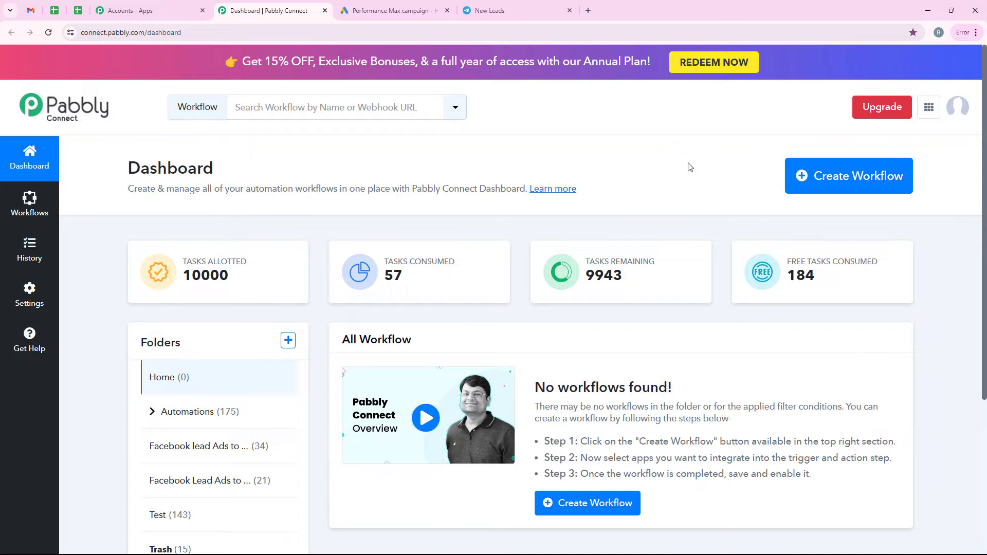
left_click(813, 173)
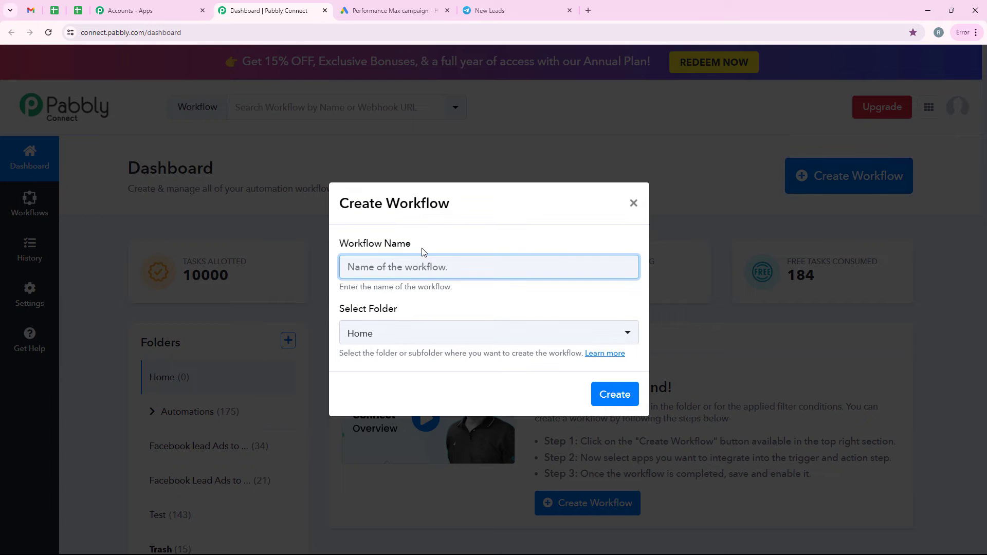
left_click_drag(424, 252, 341, 245)
left_click_drag(409, 315, 336, 314)
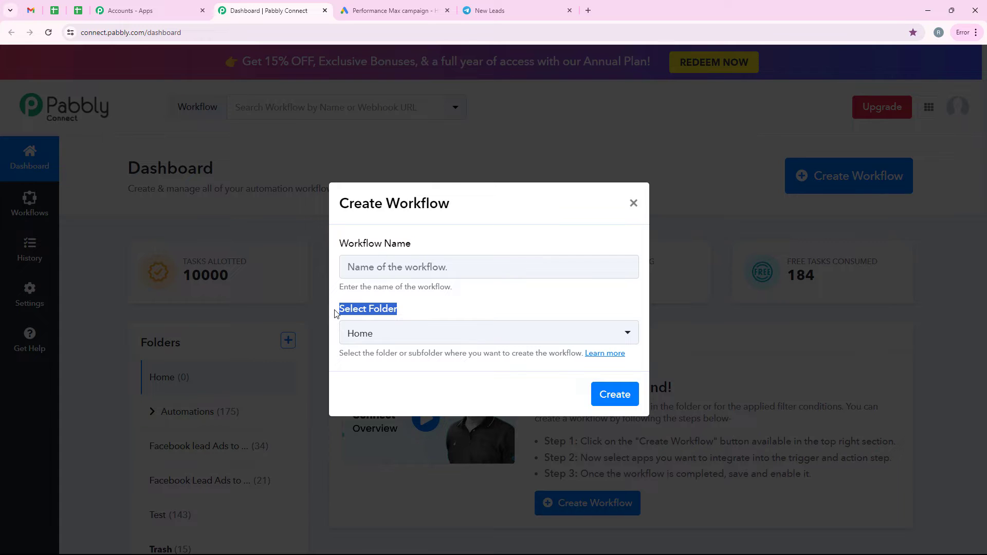
left_click(520, 341)
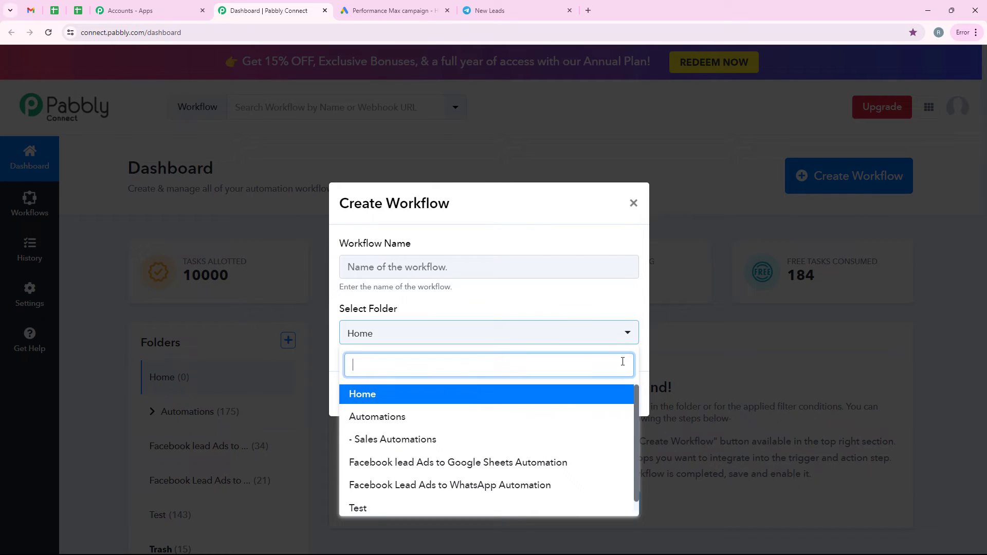
left_click(573, 415)
Step: Name the workflow 'How to Send Google Ads Leads to Telegram' and create it
left_click(441, 261)
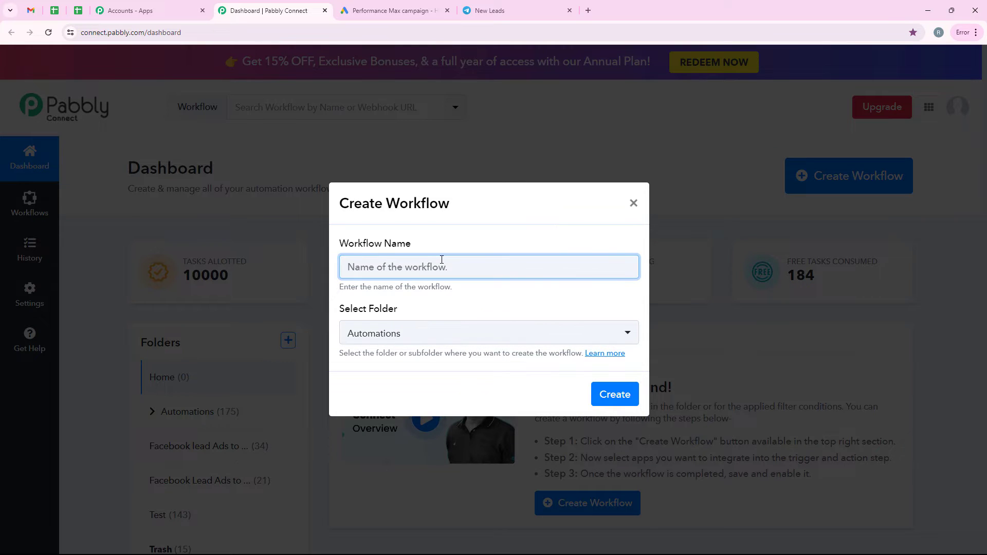
type("How to Send Google Ads Leads to Telegram")
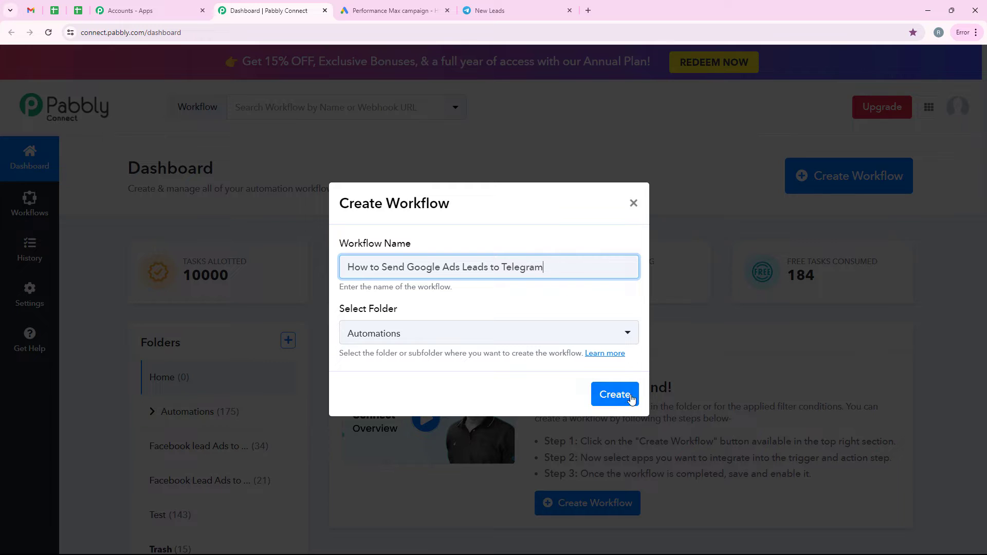
left_click(614, 395)
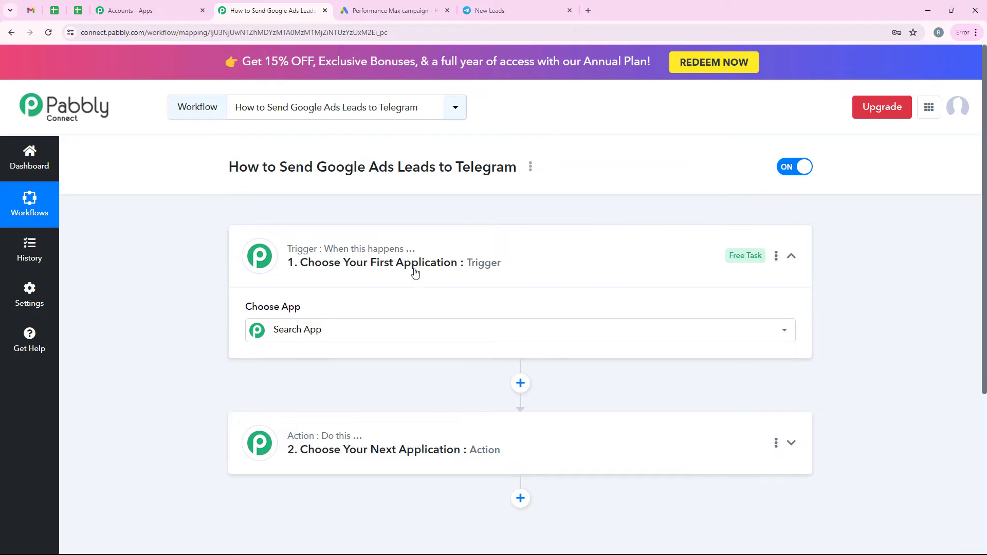
Step: Search the trigger step's app list for 'Google Ads'
left_click(525, 256)
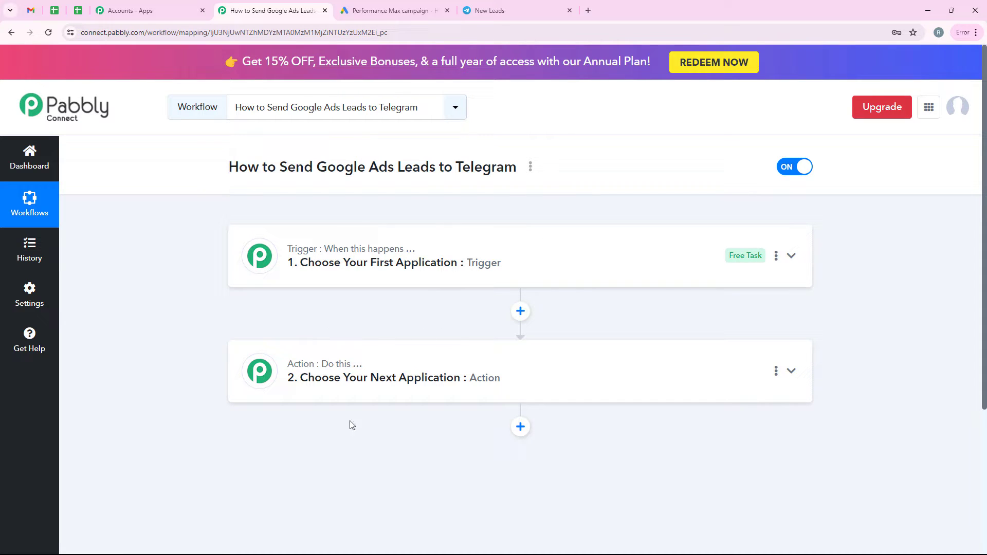
left_click(401, 276)
left_click(335, 319)
type("Google Ad")
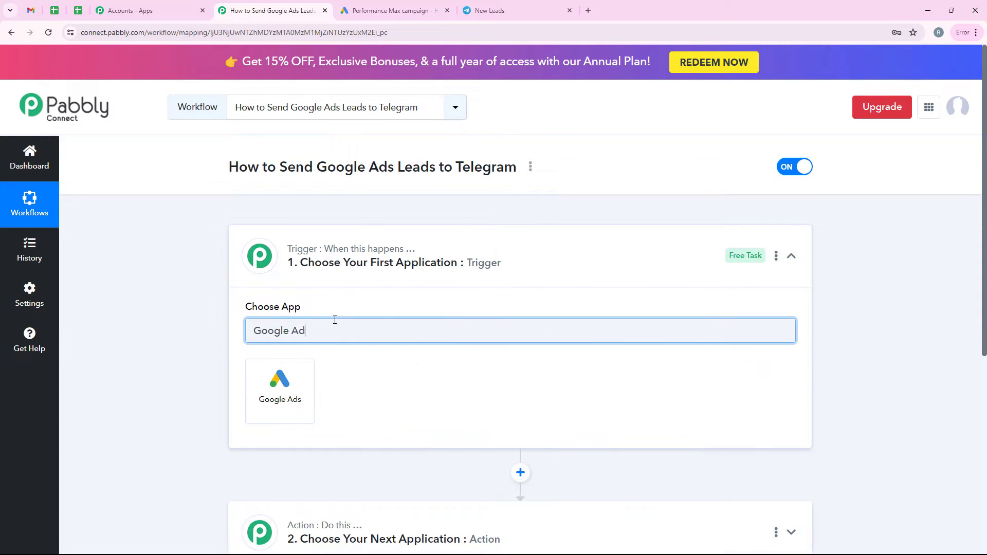
type("s")
key("ctrl+a")
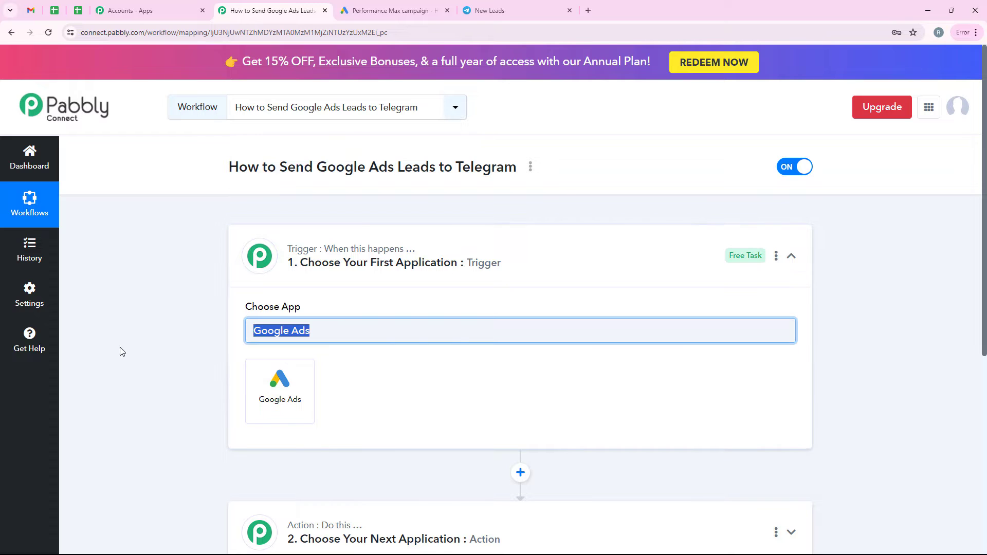
Step: Choose Google Ads as the trigger app with the New Lead Form Entry event
left_click(290, 393)
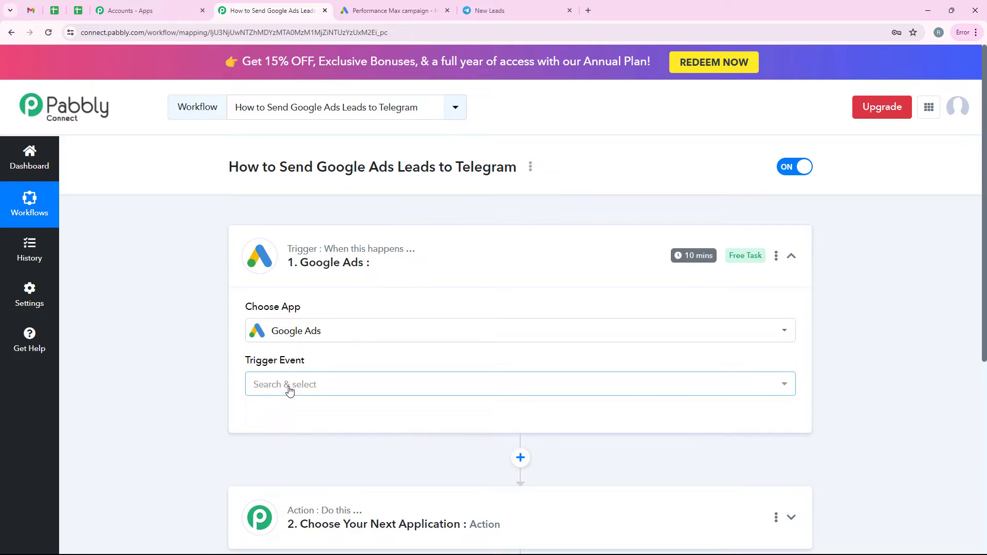
left_click_drag(232, 368, 331, 383)
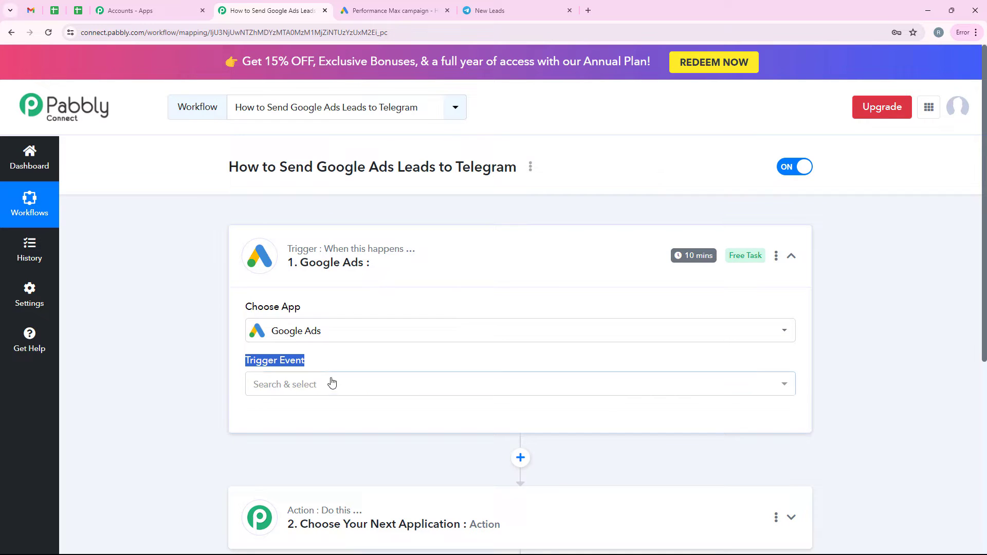
left_click(331, 384)
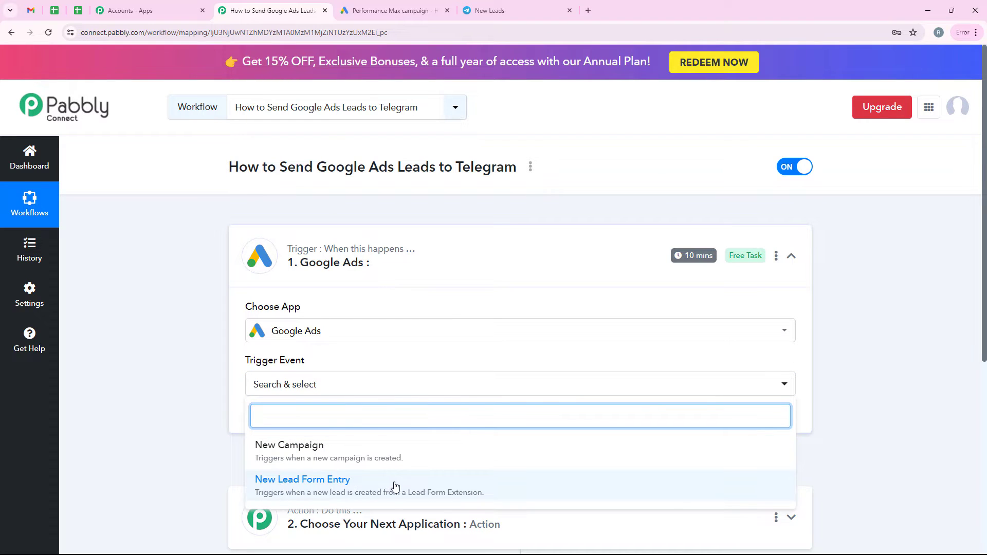
left_click(425, 492)
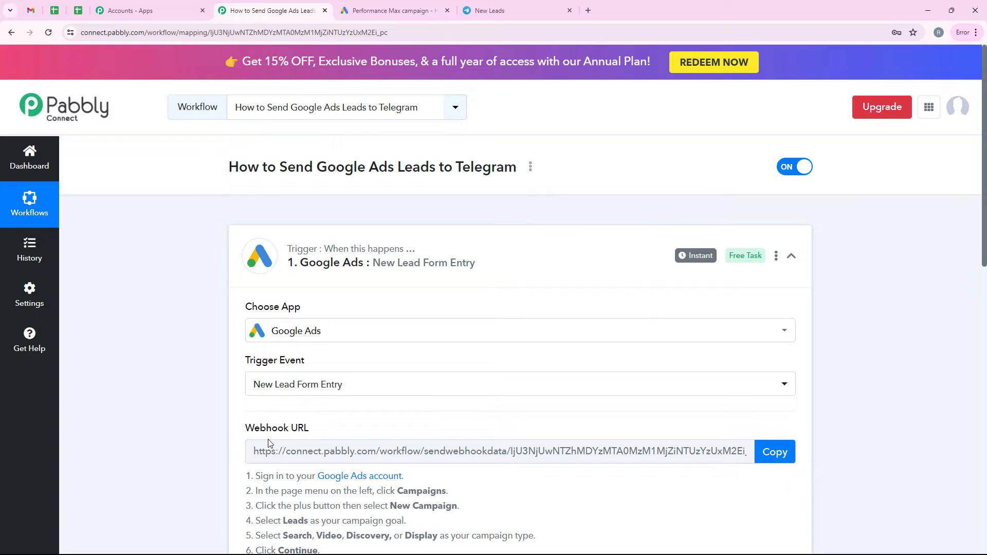
Step: Copy the Google Ads trigger's webhook URL
scroll(205, 402, "down", 4)
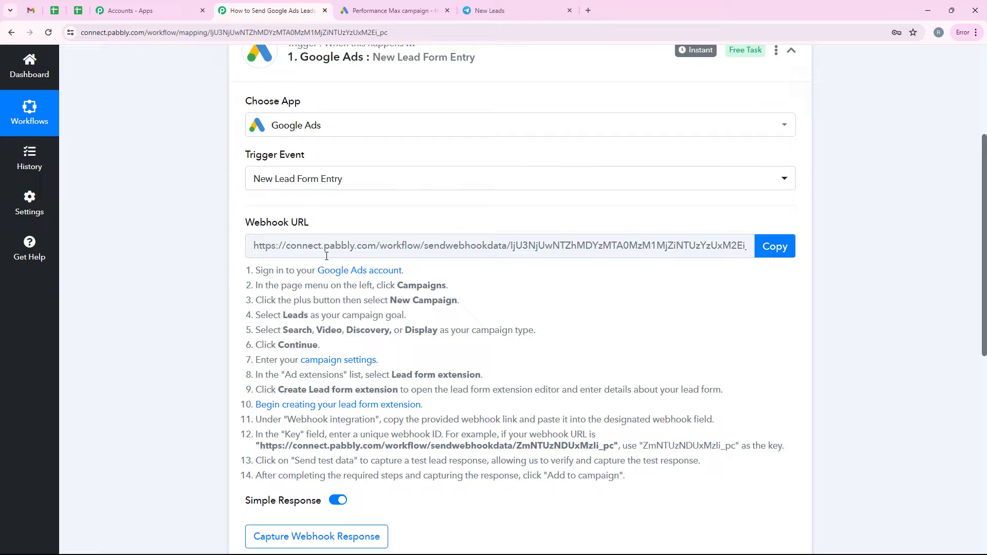
left_click(774, 247)
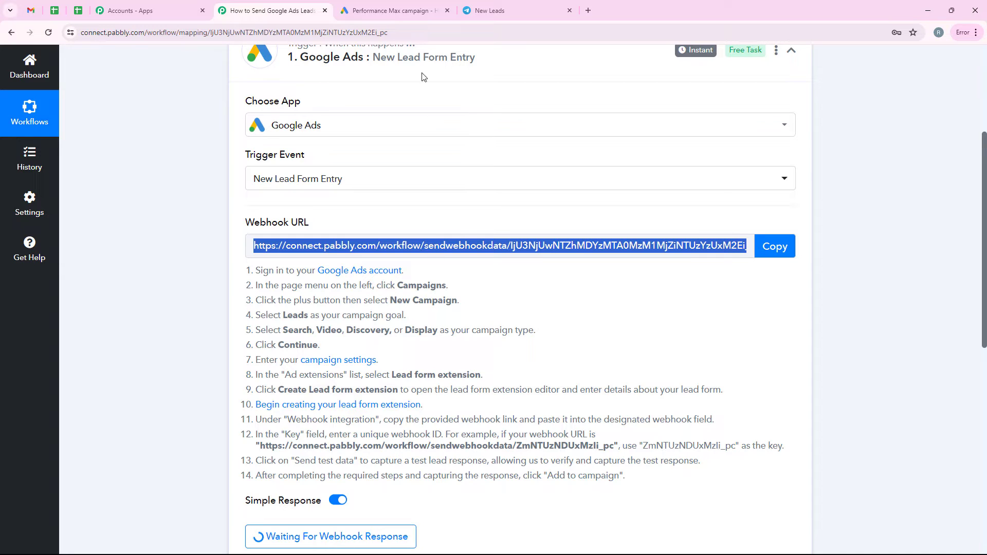
left_click(391, 11)
Step: Scroll the campaign page down to the 'Add features to your ads' section
left_click_drag(142, 68, 316, 67)
left_click(522, 188)
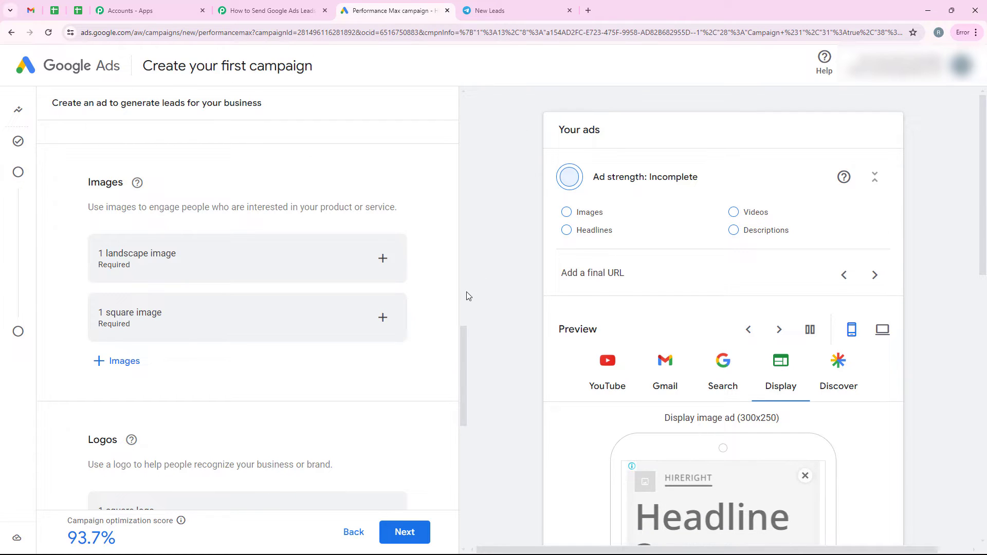
scroll(355, 299, "down", 3)
scroll(353, 301, "down", 2)
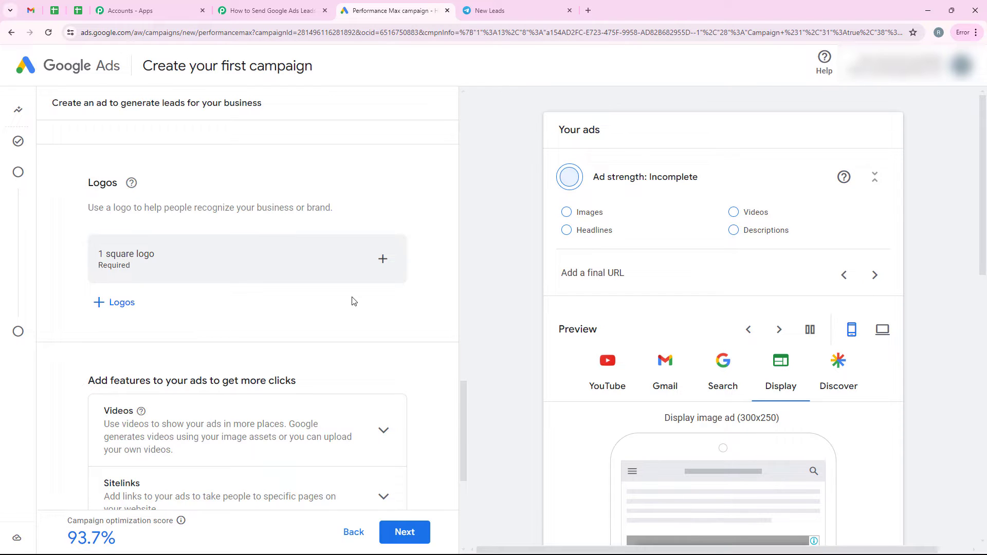
scroll(354, 300, "up", 2)
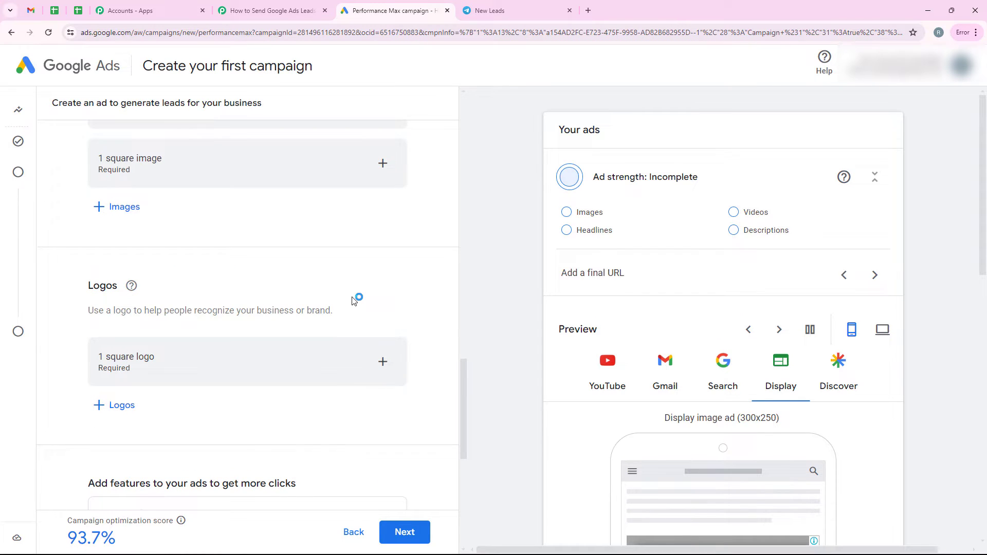
scroll(353, 301, "down", 5)
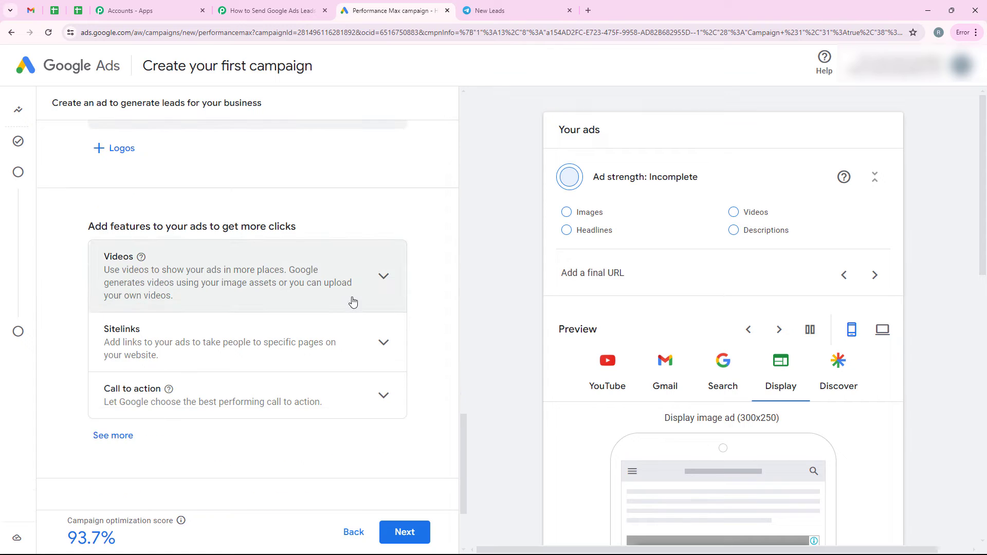
left_click_drag(86, 235, 335, 211)
left_click(337, 210)
Step: Expand Lead forms under See more and add a lead form to the campaign
left_click(114, 435)
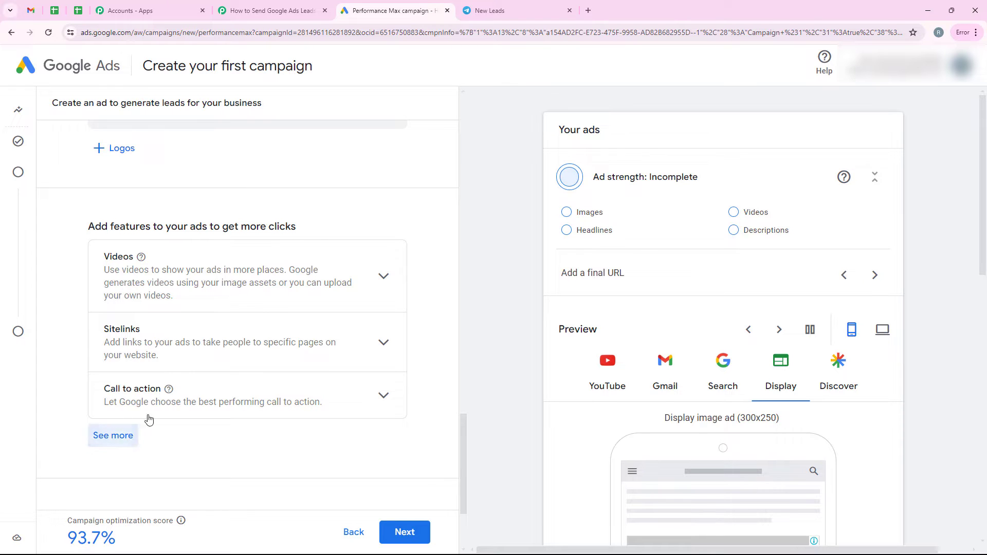
scroll(303, 271, "down", 5)
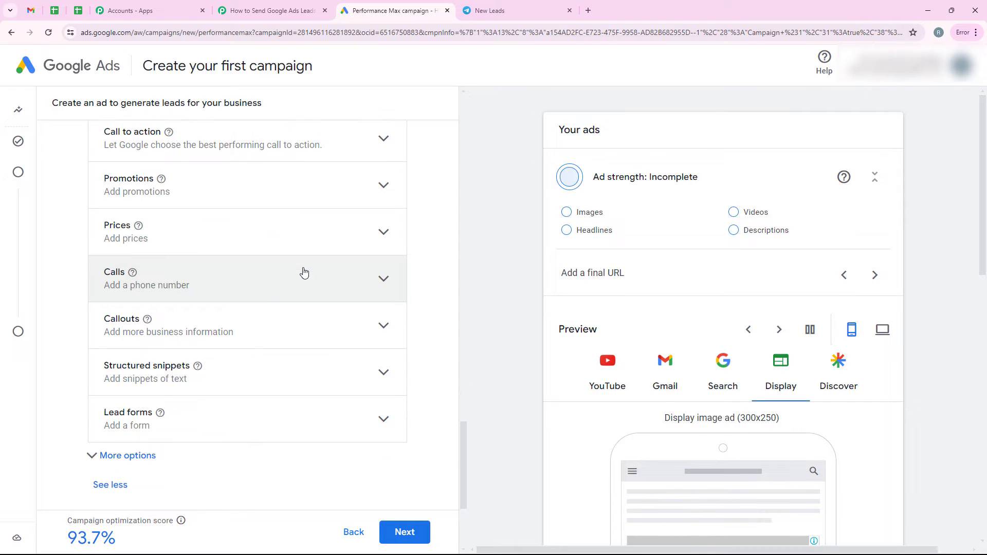
left_click(372, 419)
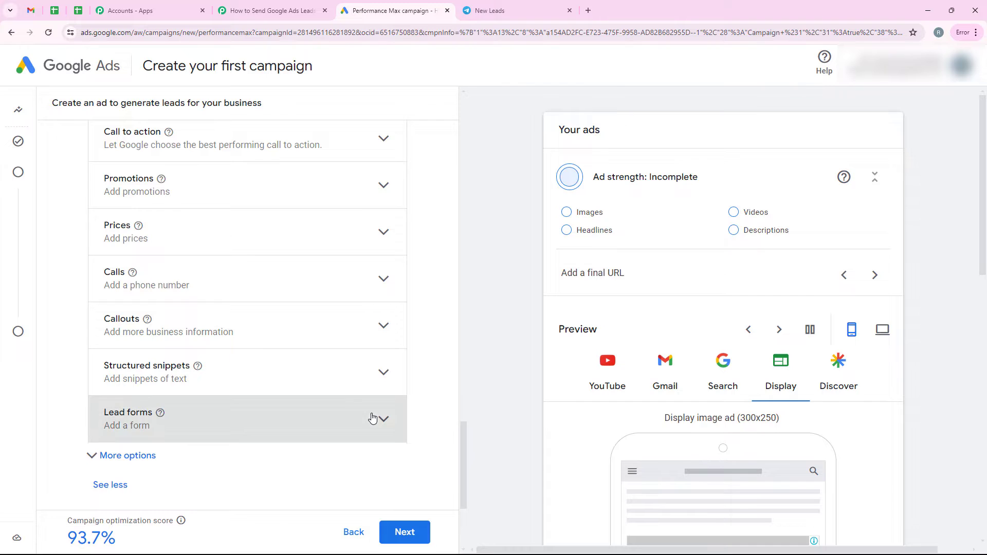
scroll(319, 291, "down", 2)
left_click(164, 357)
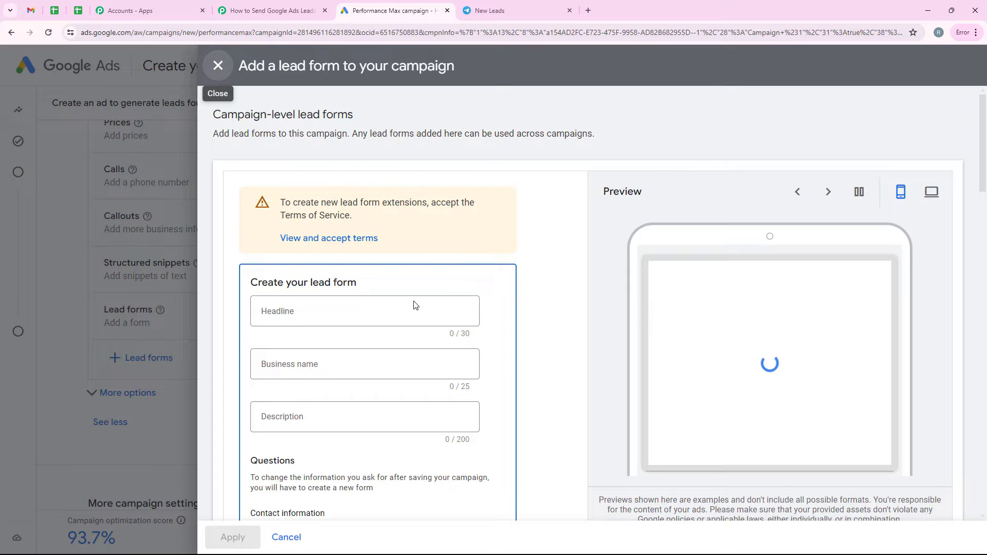
Step: Make the lead form ask for full name, phone number and email
scroll(412, 304, "down", 4)
left_click(258, 328)
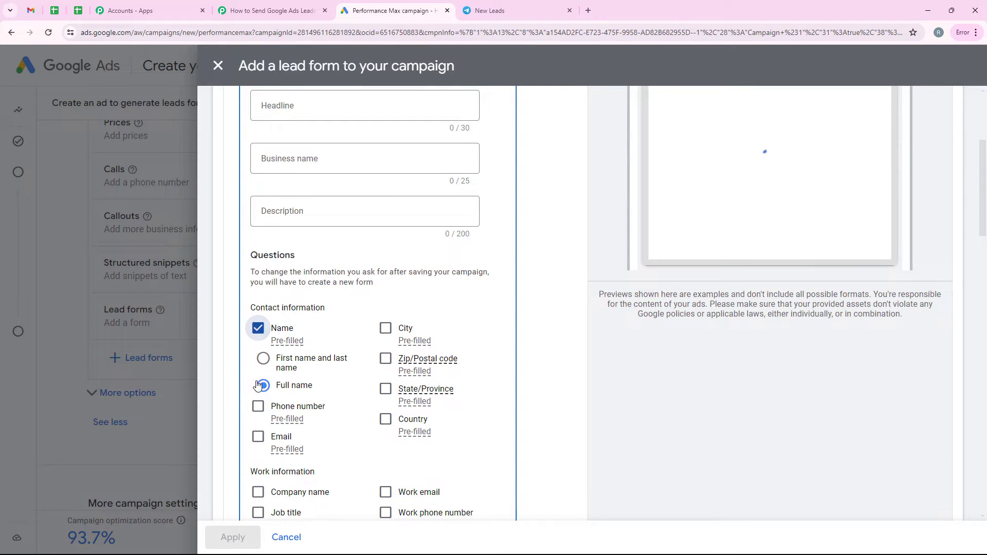
left_click(258, 406)
left_click(257, 440)
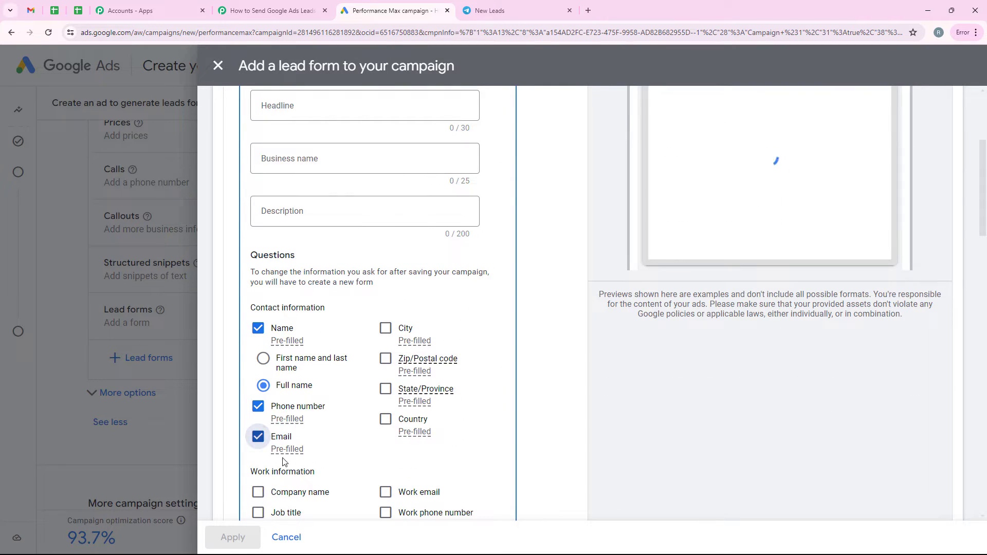
scroll(317, 319, "down", 2)
scroll(317, 319, "down", 11)
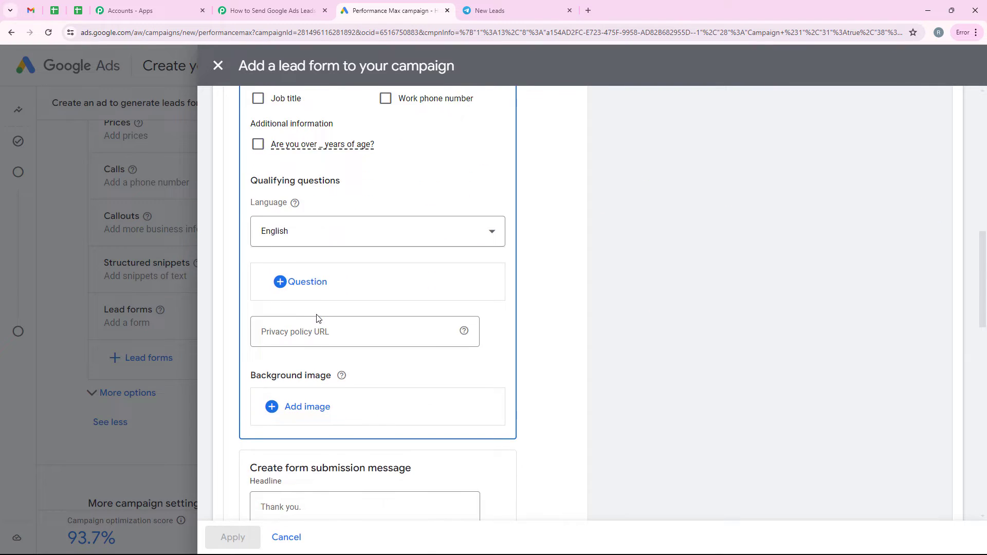
scroll(317, 319, "down", 7)
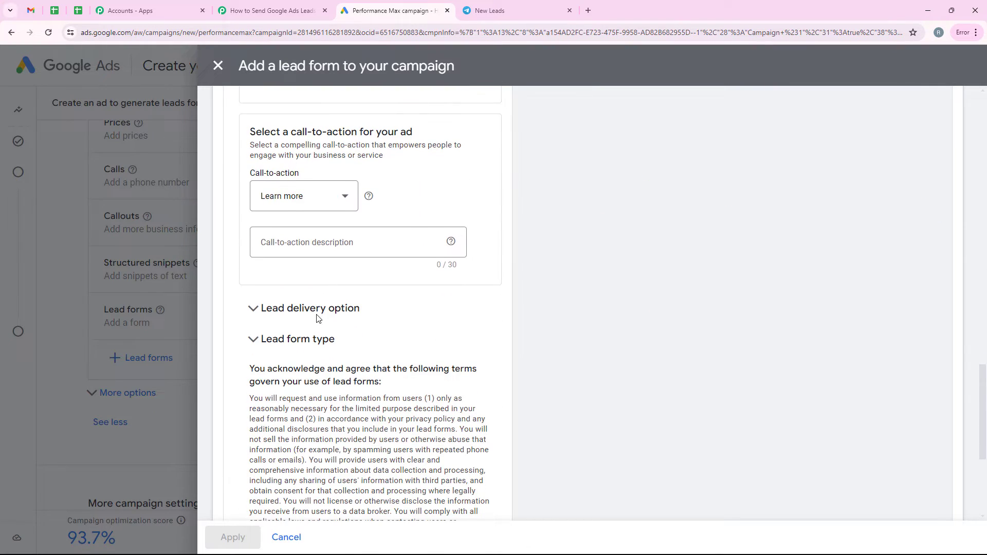
left_click(413, 312)
scroll(413, 335, "down", 3)
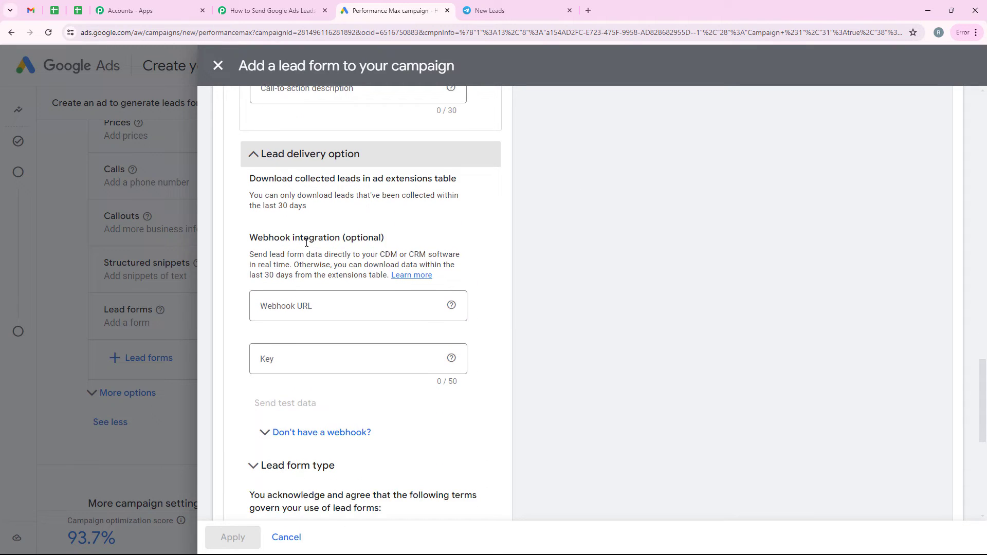
left_click(303, 305)
right_click(303, 297)
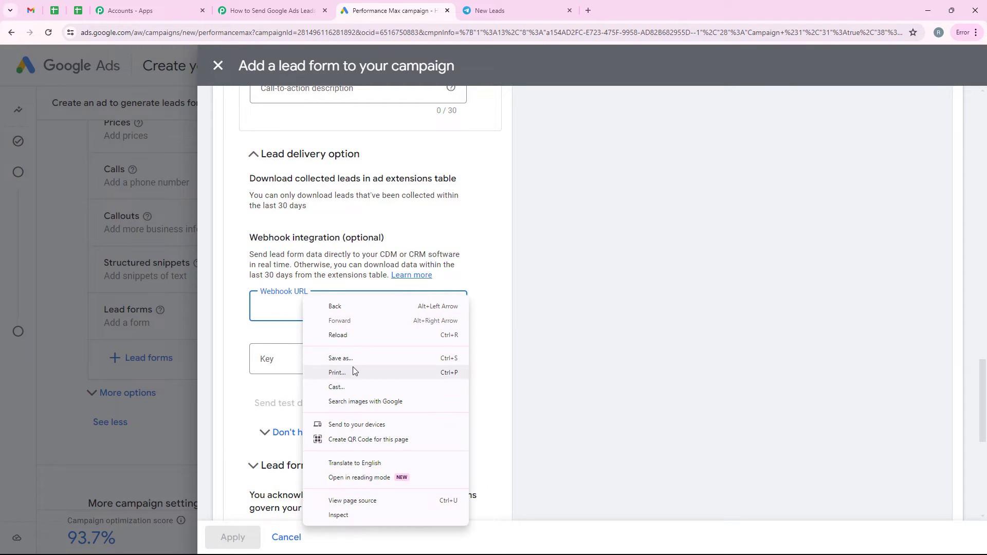
left_click(267, 315)
key("ctrl+v")
left_click(305, 354)
type("123")
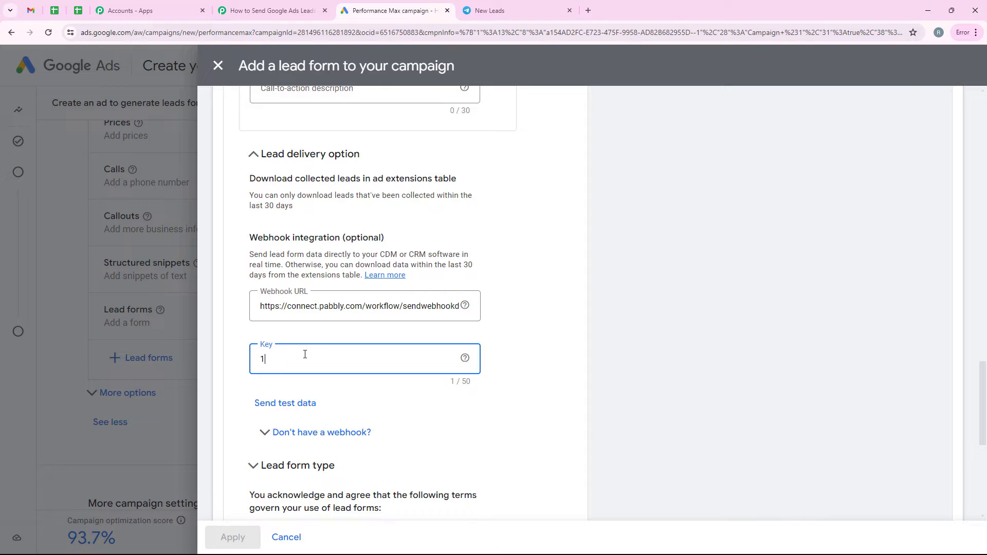
Step: Send test lead data to the webhook and return to the Pabbly workflow
left_click(295, 405)
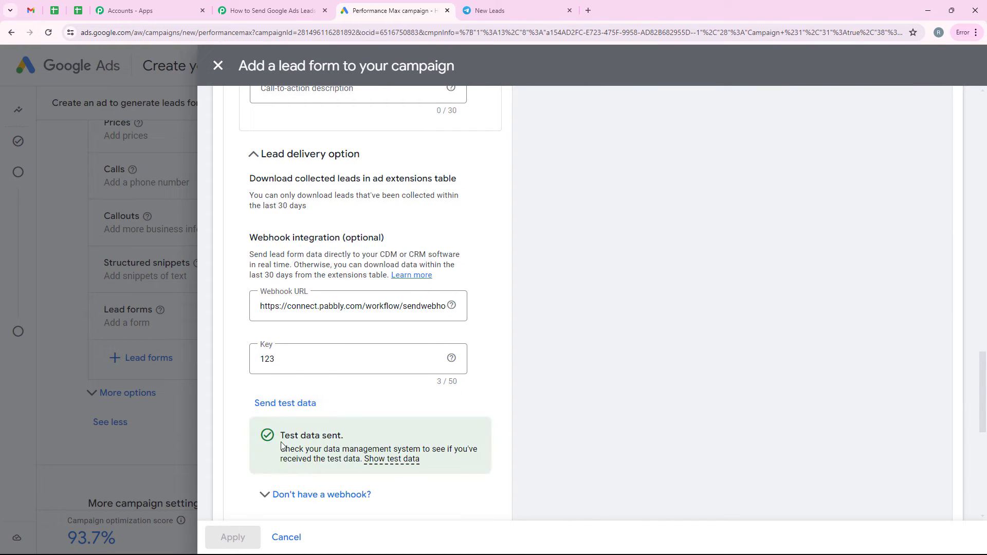
left_click_drag(279, 437, 349, 437)
left_click(396, 426)
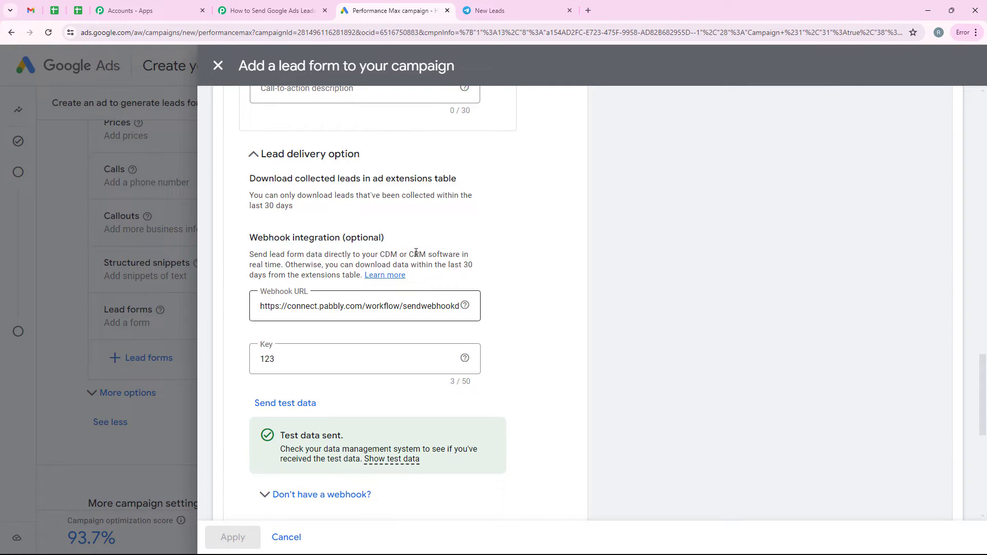
left_click(289, 12)
Step: Review the test lead's full name, phone number and email in Response Received
scroll(491, 255, "down", 4)
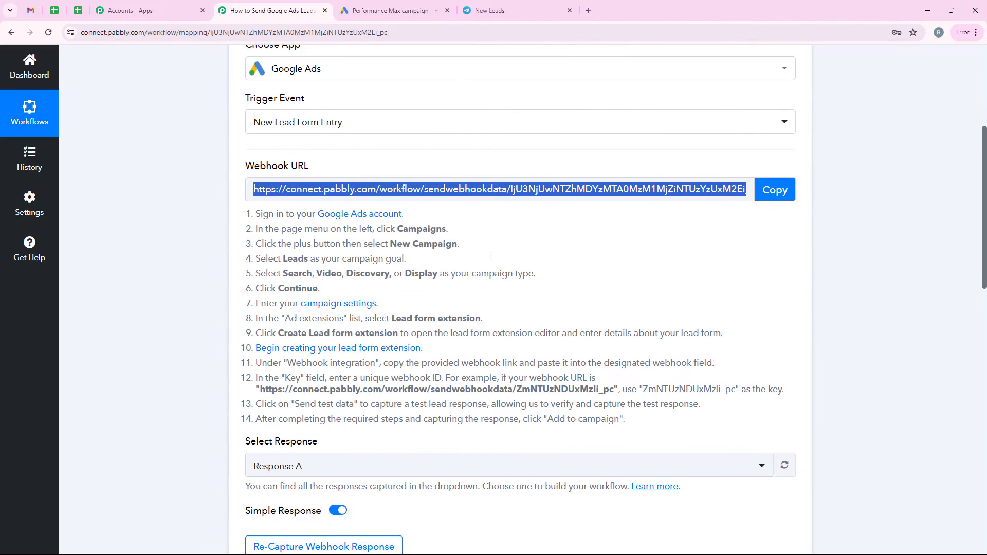
scroll(491, 256, "down", 6)
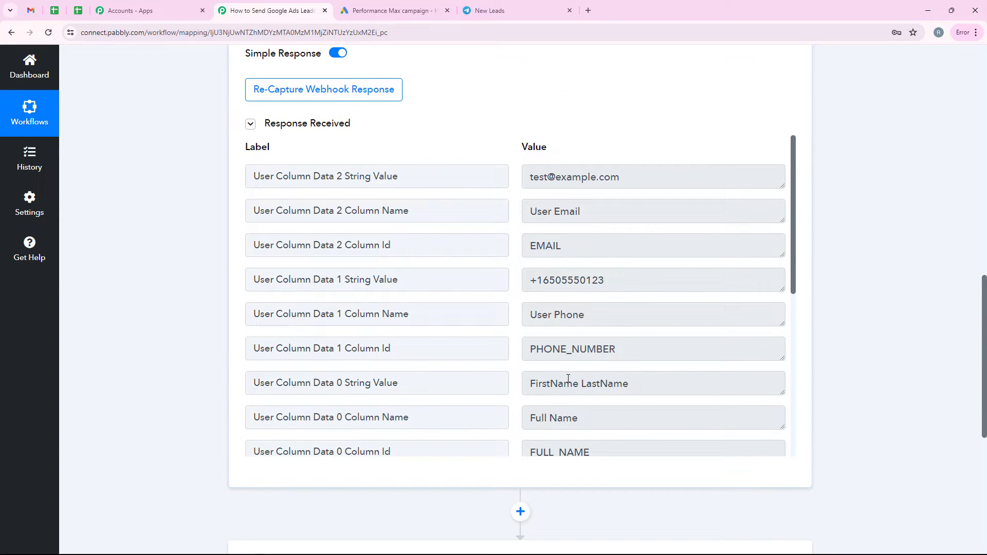
left_click_drag(638, 386, 544, 350)
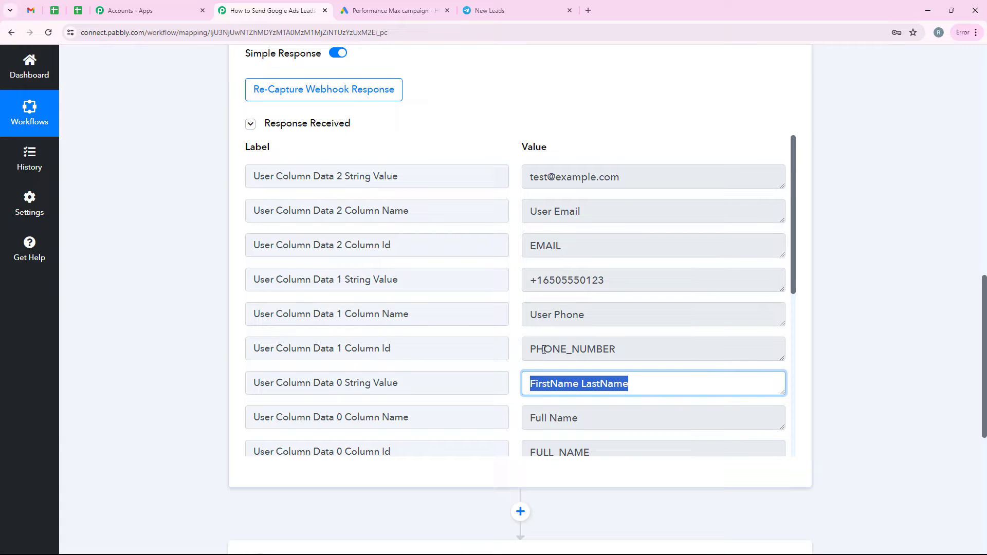
left_click_drag(627, 283, 490, 266)
left_click_drag(642, 180, 495, 161)
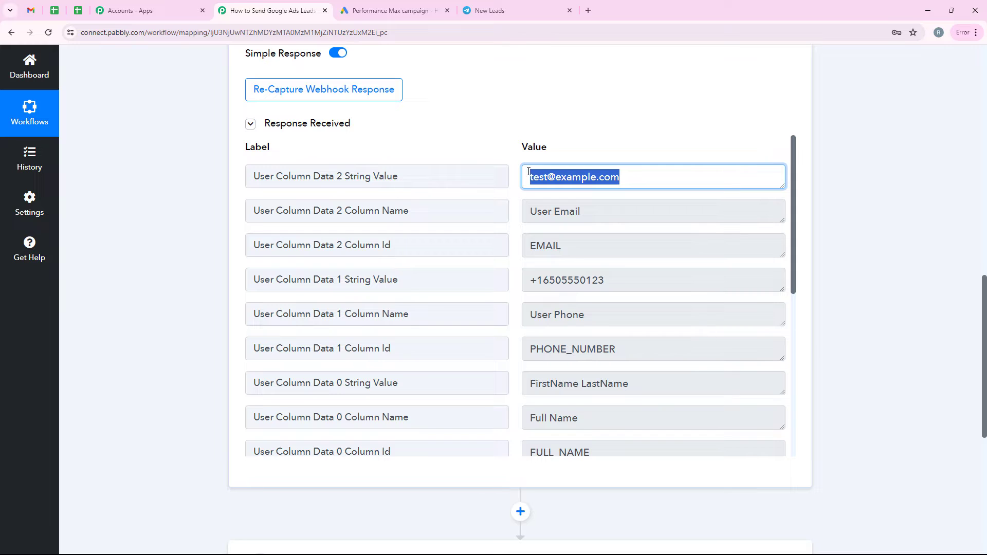
left_click(496, 161)
Step: Open the action step's app picker and its search box
scroll(499, 161, "down", 4)
scroll(502, 159, "down", 3)
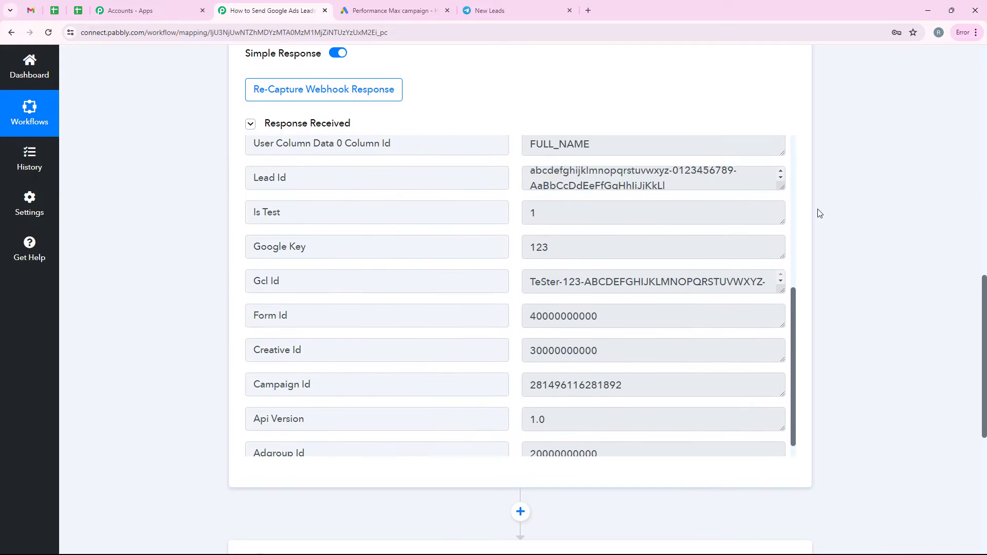
scroll(823, 214, "down", 6)
left_click(369, 273)
scroll(229, 411, "up", 3)
left_click(351, 263)
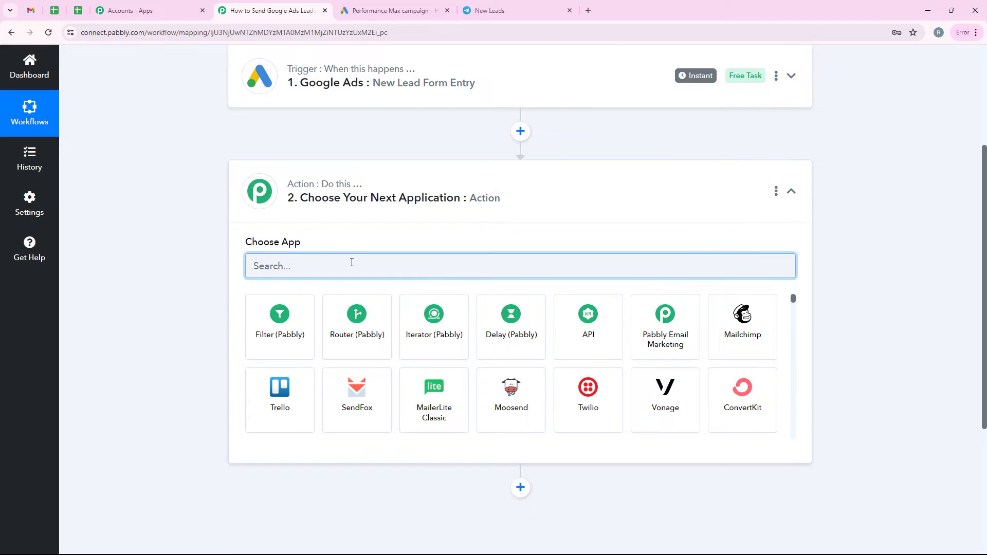
Step: Set the action to Telegram Bot with the Send a Text Message or Reply event
type("Telegram bot")
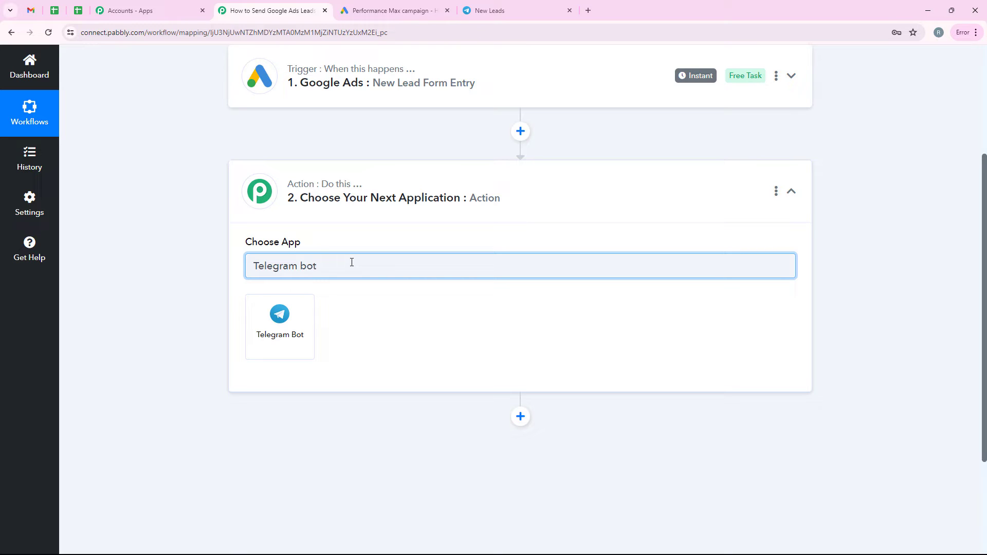
left_click(300, 326)
double_click(308, 294)
left_click(321, 318)
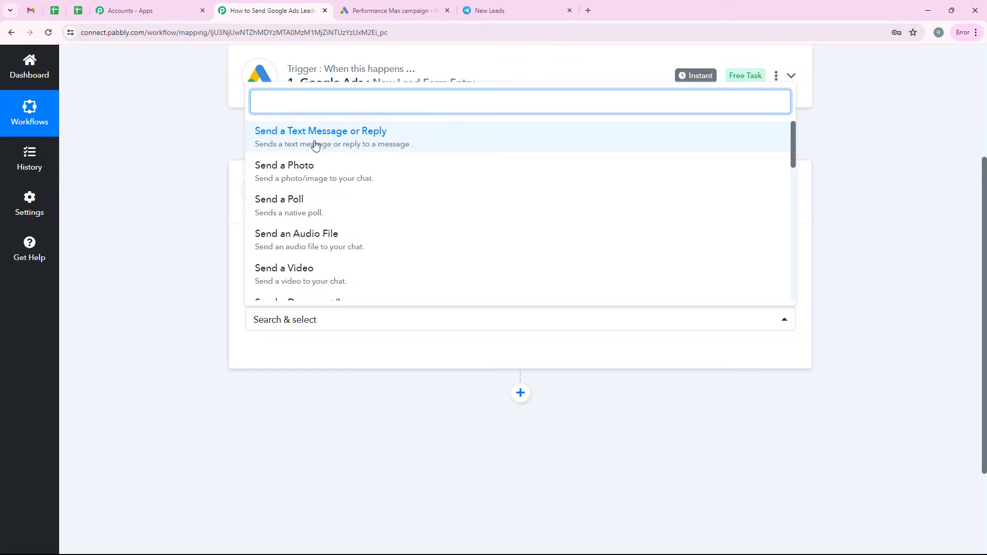
left_click(447, 137)
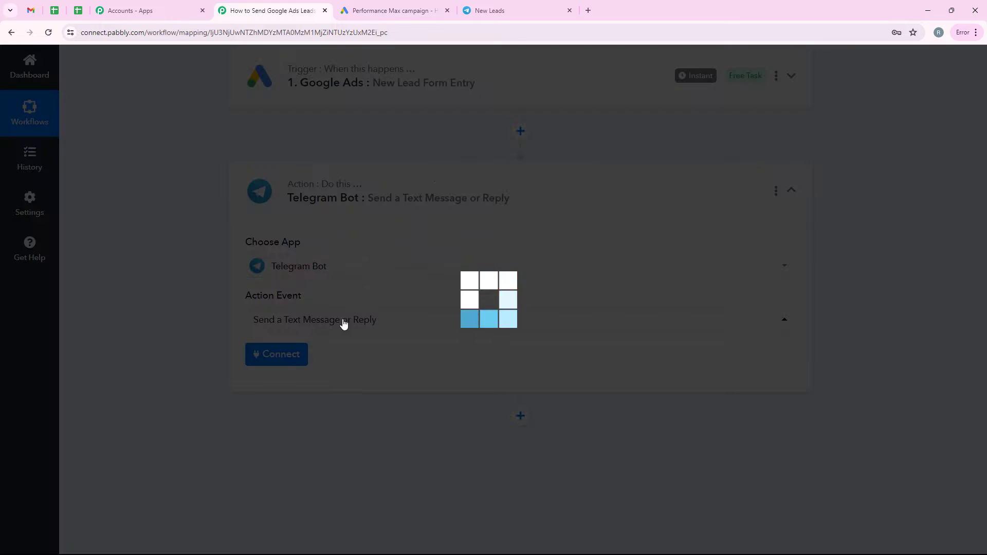
Step: Start a new Telegram Bot connection and go to the New Leads Telegram chat
left_click(268, 356)
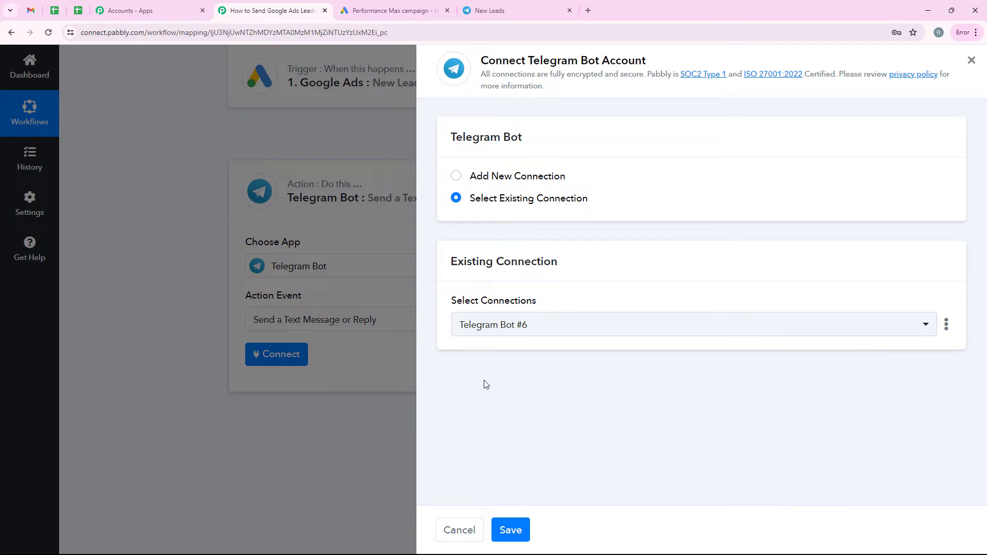
left_click(456, 176)
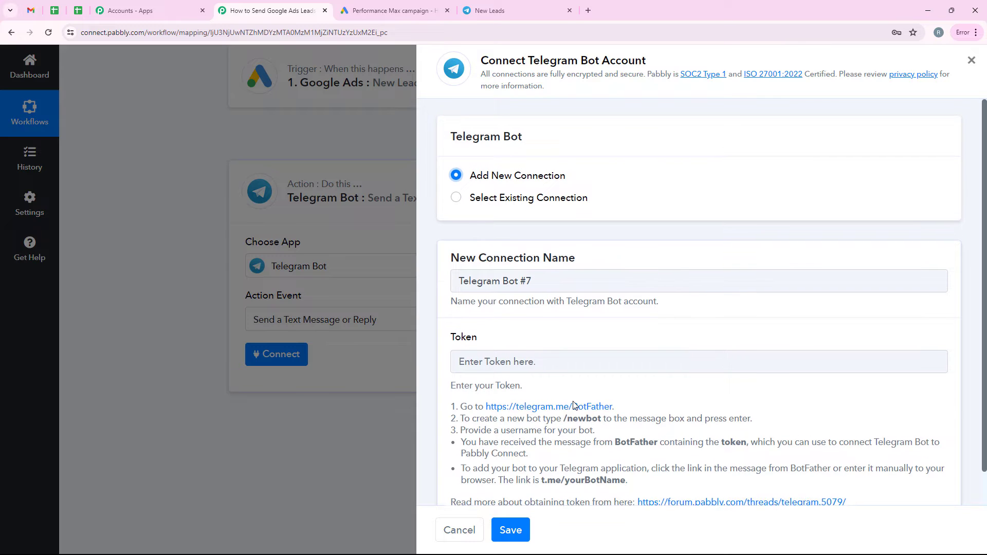
scroll(653, 383, "down", 1)
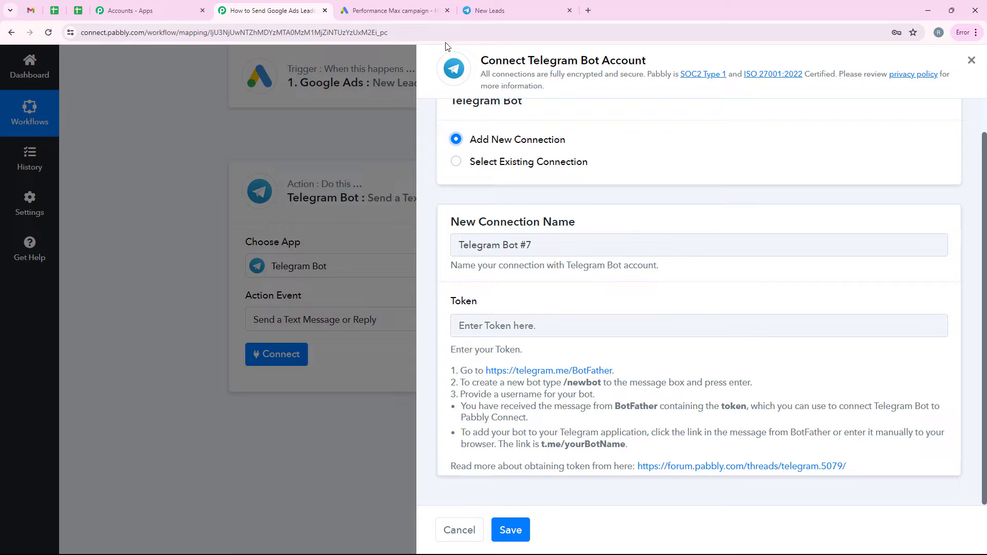
left_click(485, 16)
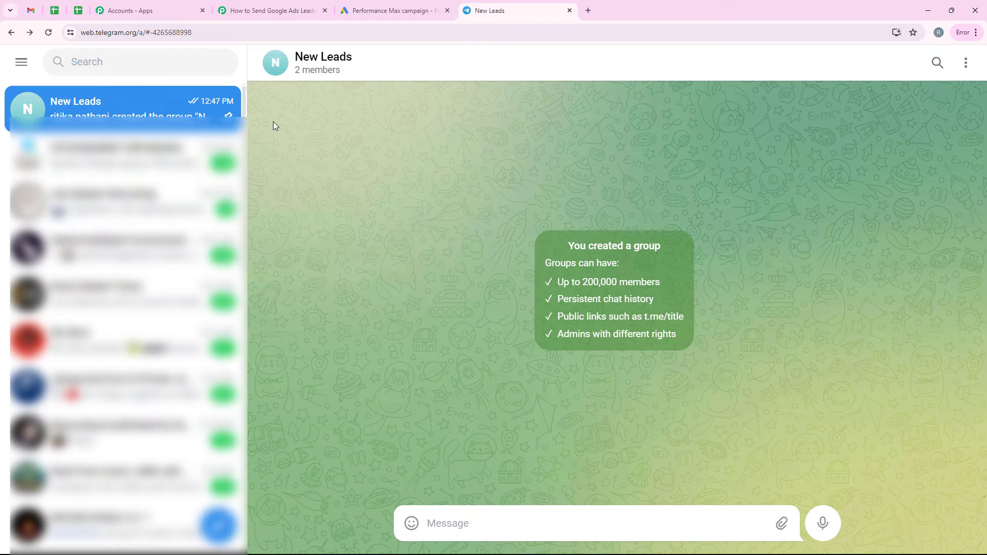
Step: Find the official BotFather chat and start a conversation with it
left_click(185, 59)
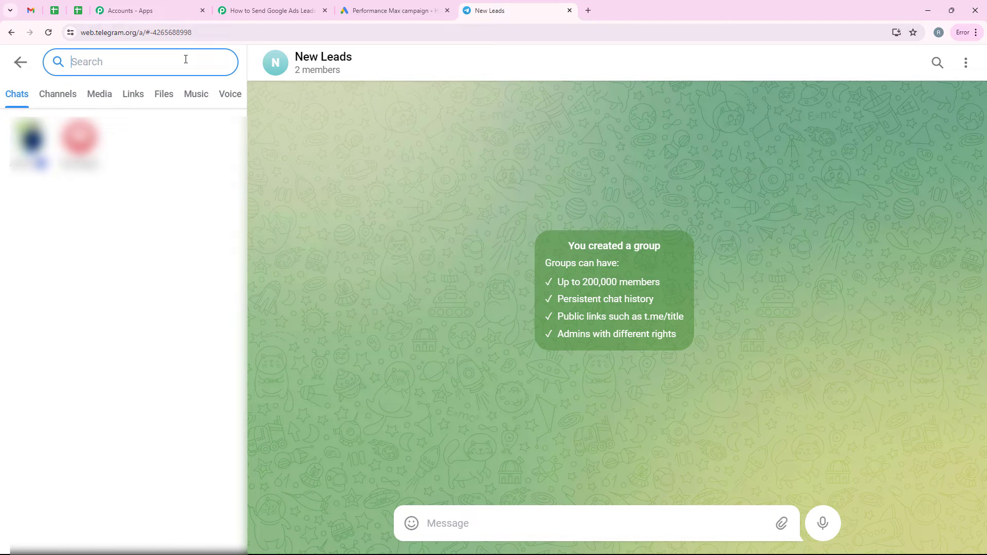
type("Bot")
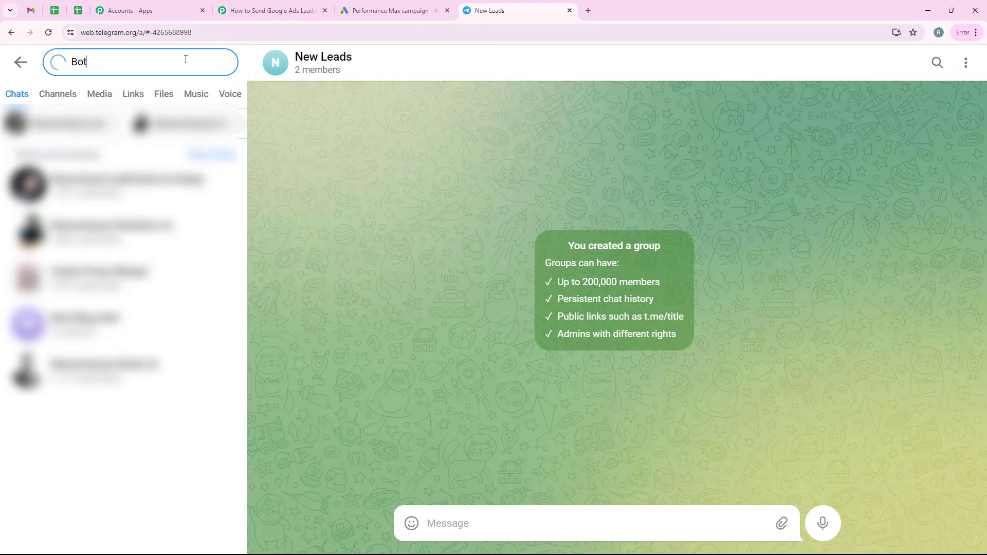
type("Father")
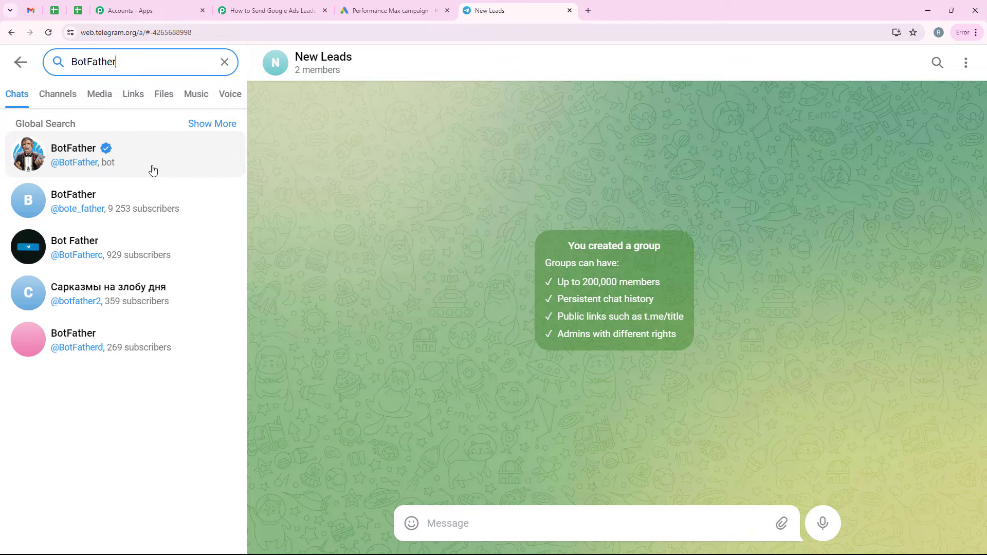
left_click(152, 170)
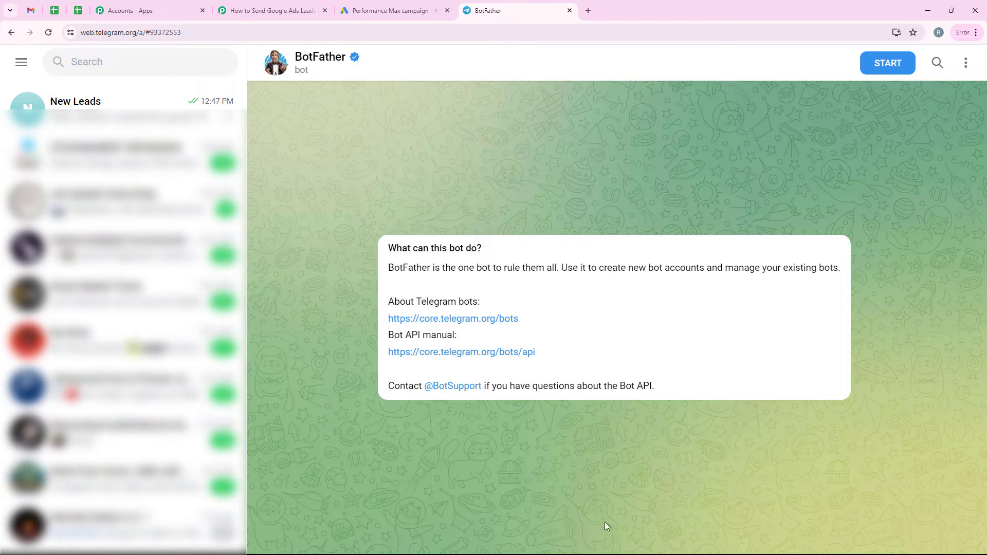
left_click(887, 63)
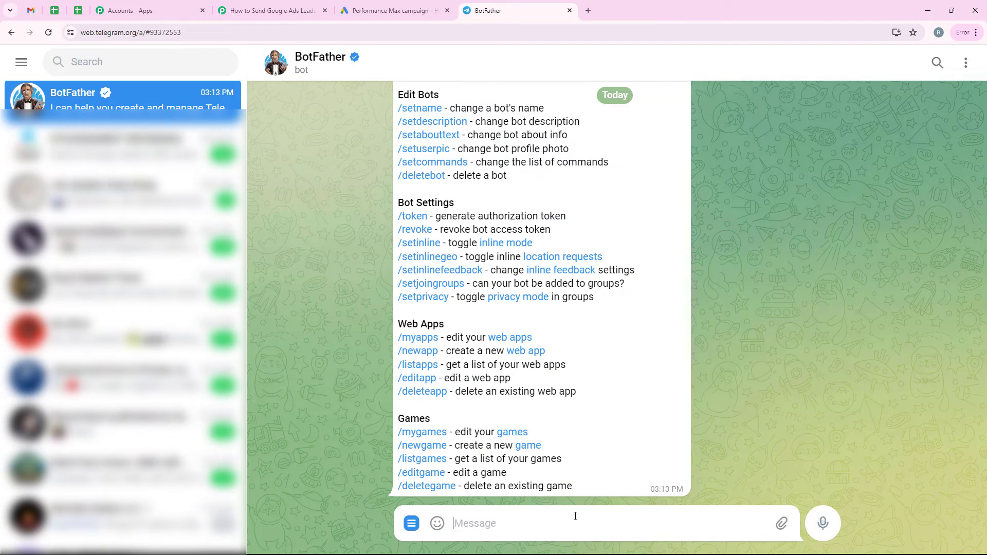
Step: Create bot 'New Leads' with username Googleadspabbly_bot via /newbot and select its API token
type("/new")
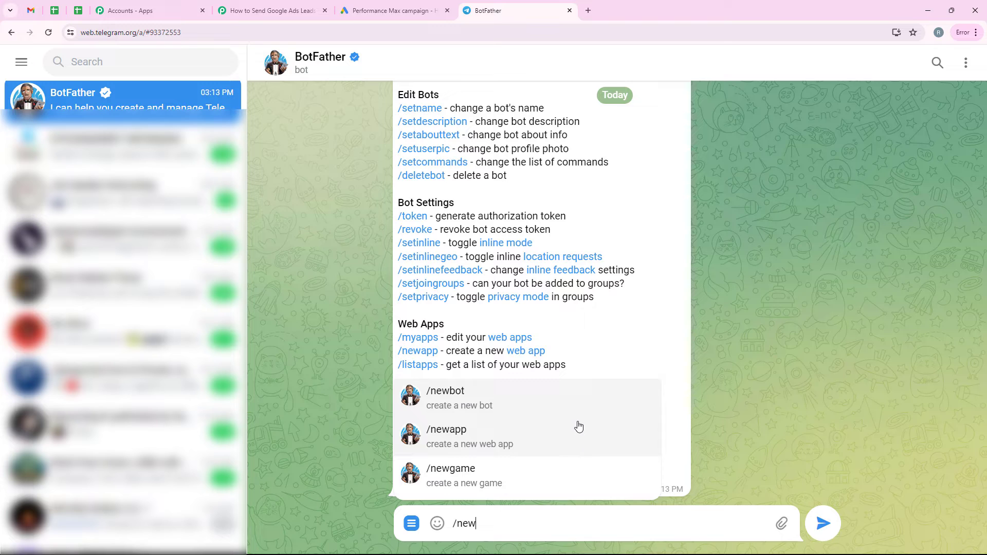
left_click(565, 398)
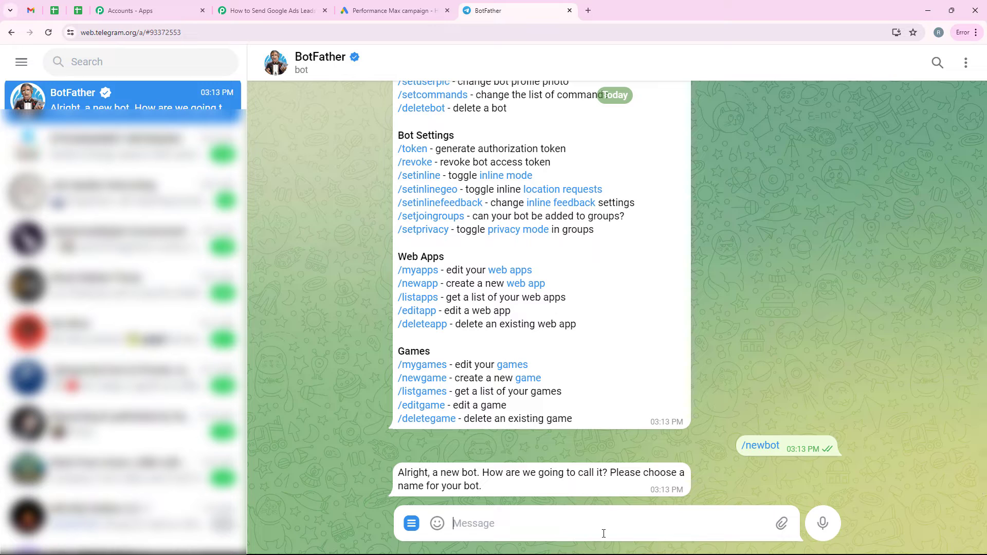
type("New")
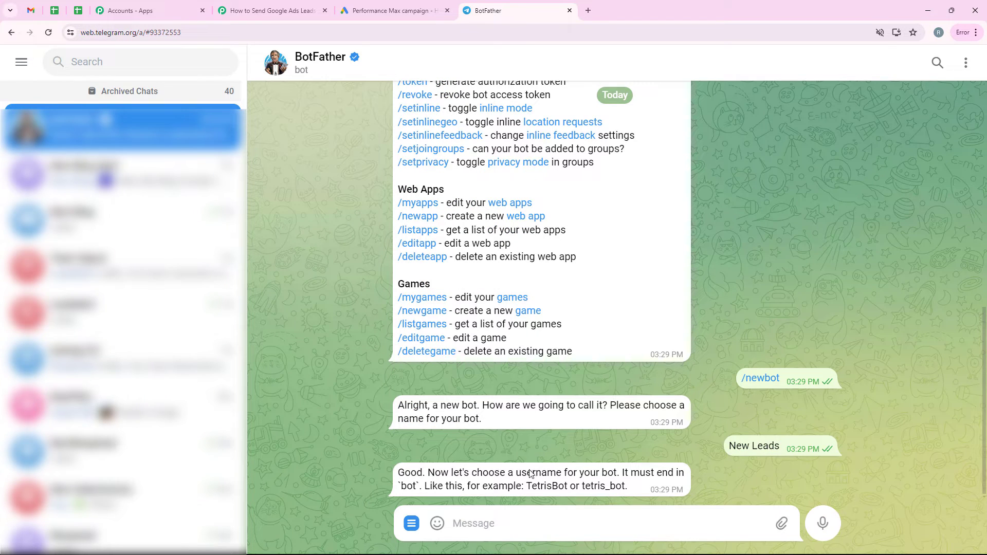
type("G")
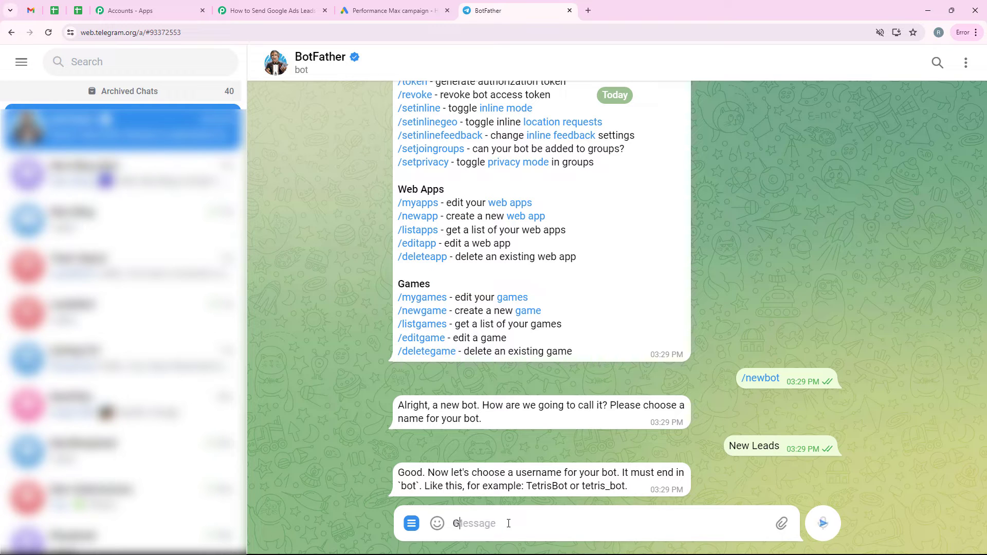
type("oogleadspabbly_bot")
key("Return")
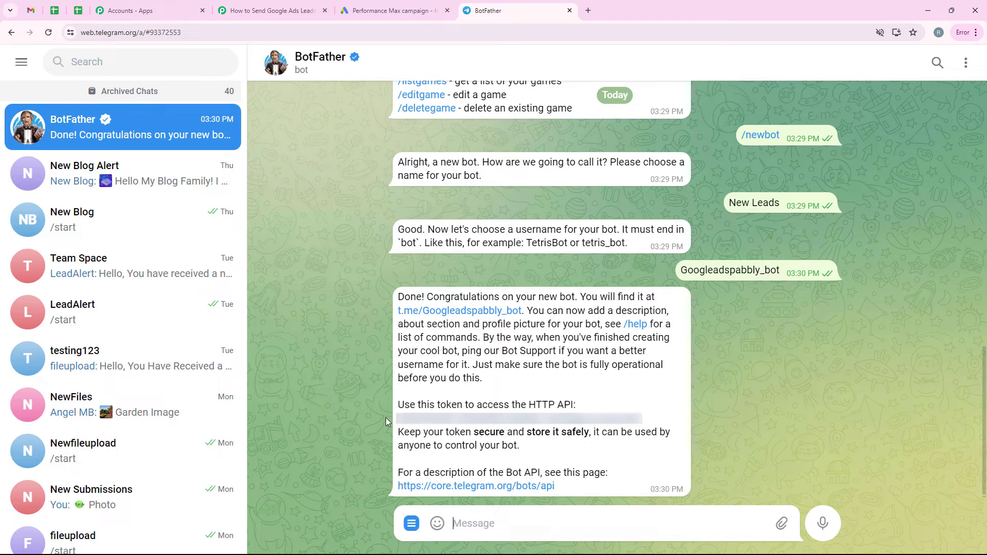
left_click_drag(395, 419, 643, 424)
Step: Paste the bot's API token into the Telegram Bot connection and save it
left_click(272, 10)
left_click(491, 317)
key("ctrl+v")
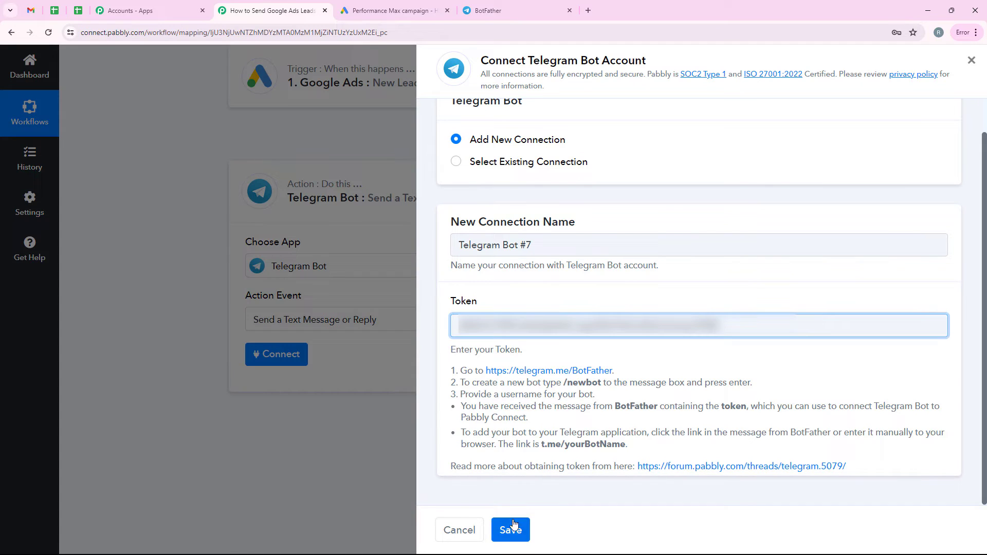
left_click(509, 531)
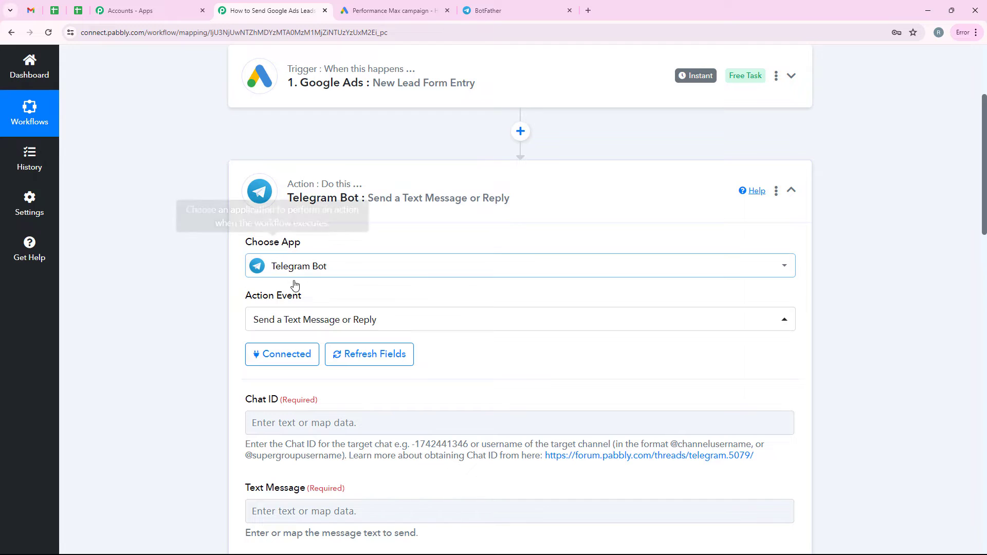
scroll(524, 465, "down", 2)
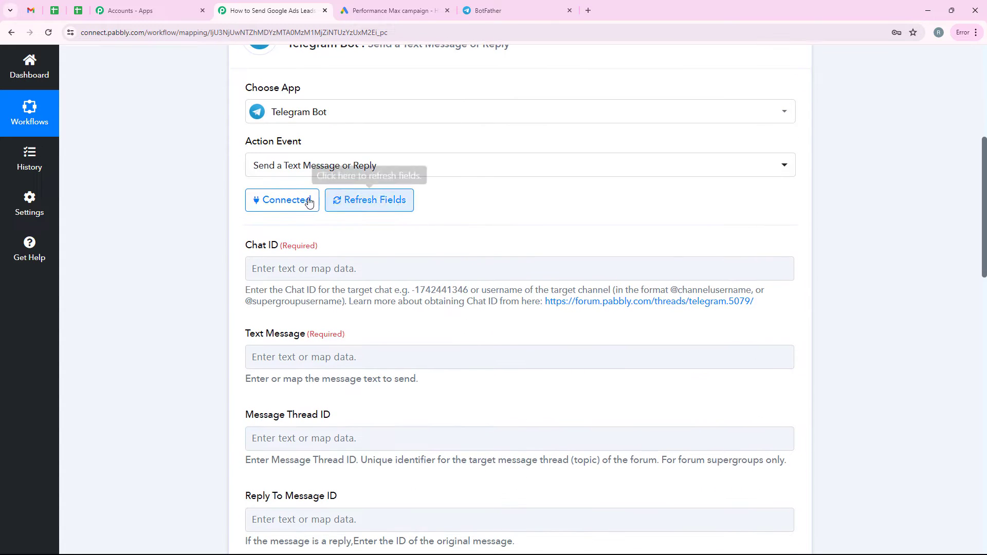
left_click_drag(243, 247, 280, 247)
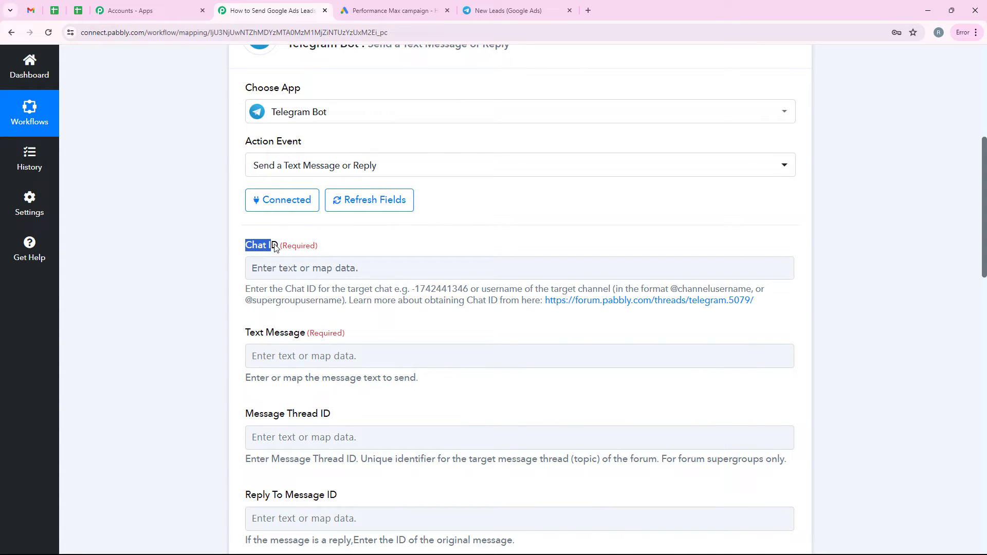
Step: Confirm the New Leads bot is an admin in the New Leads (Google Ads) group's member list
left_click(534, 3)
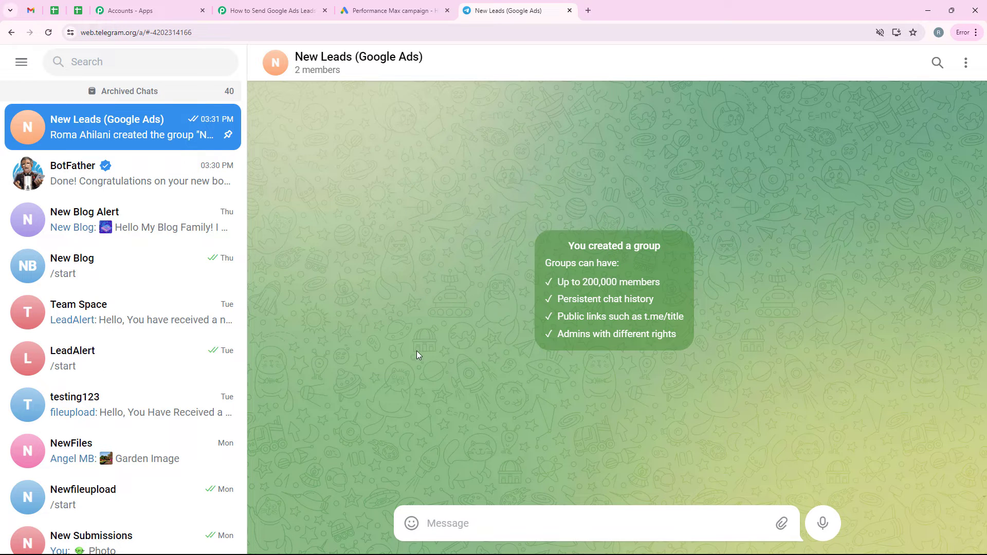
left_click(316, 78)
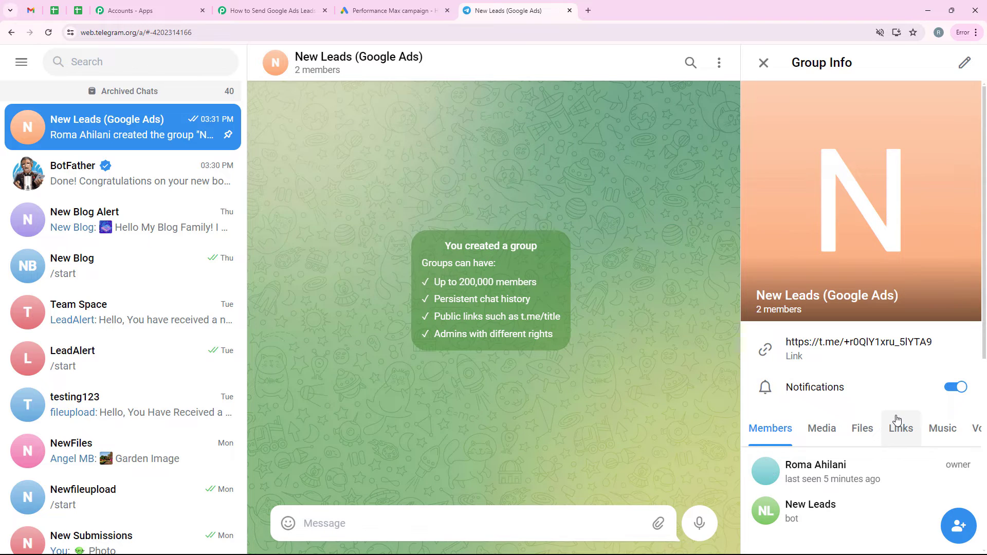
scroll(876, 474, "down", 3)
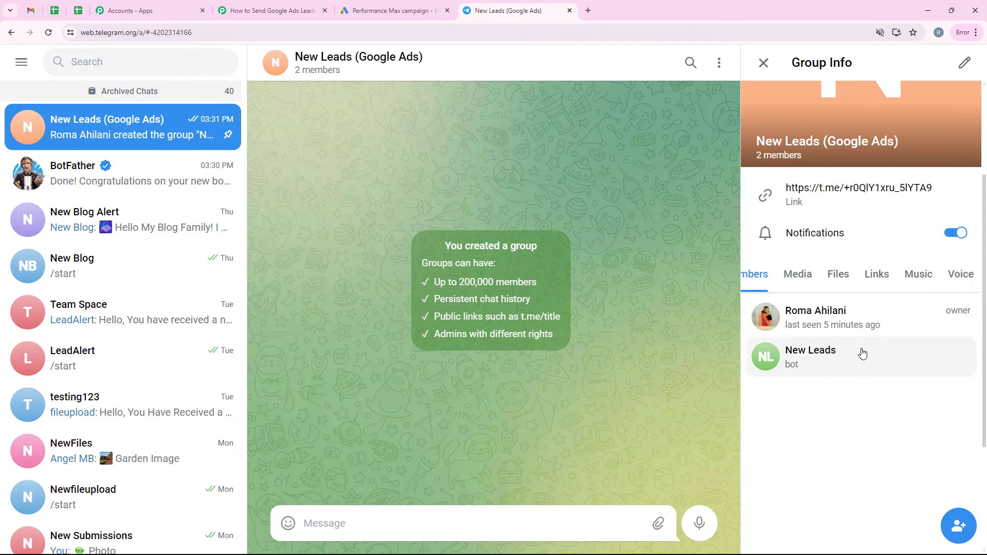
left_click(803, 373)
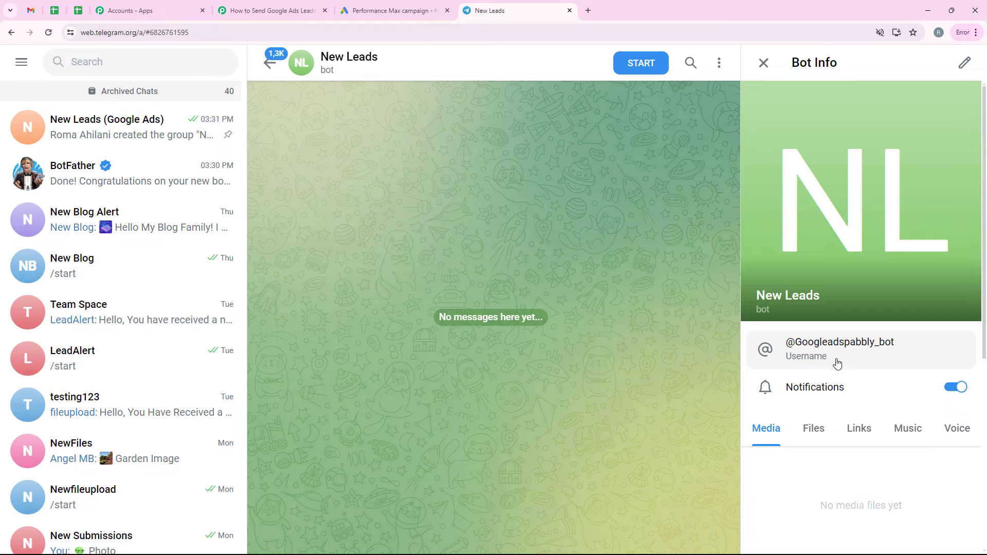
left_click(763, 63)
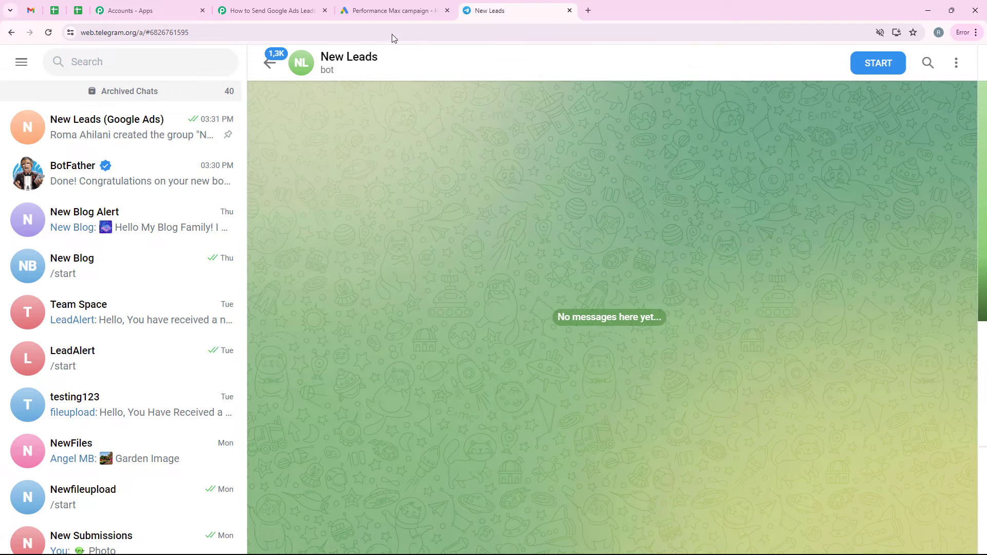
left_click(154, 127)
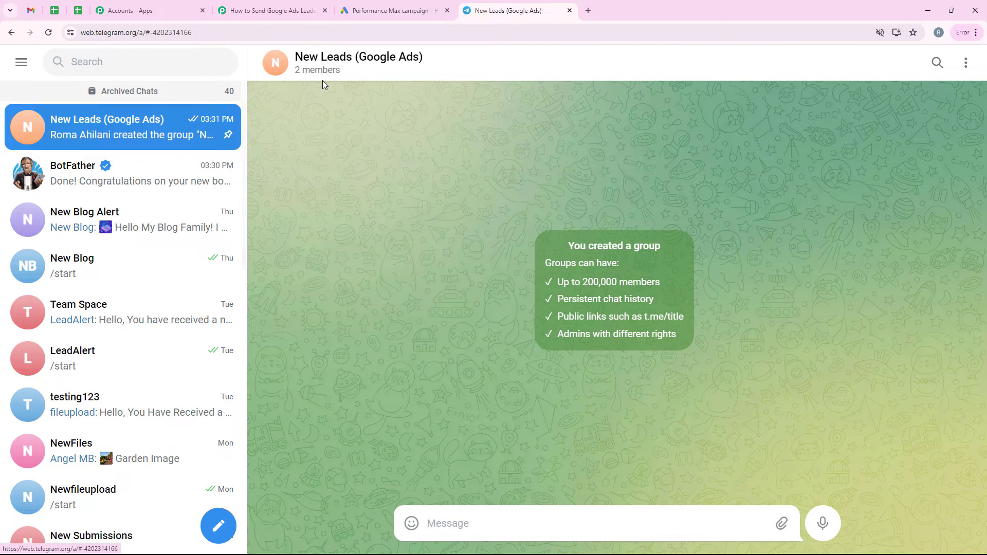
Step: Copy the New Leads (Google Ads) group's chat ID from the page address
left_click(329, 70)
scroll(746, 399, "down", 2)
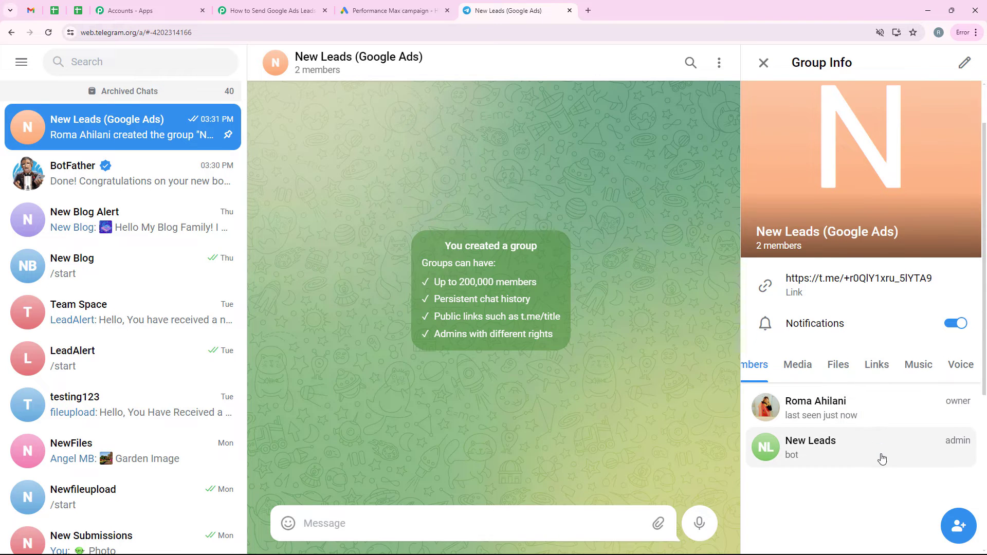
scroll(881, 458, "down", 2)
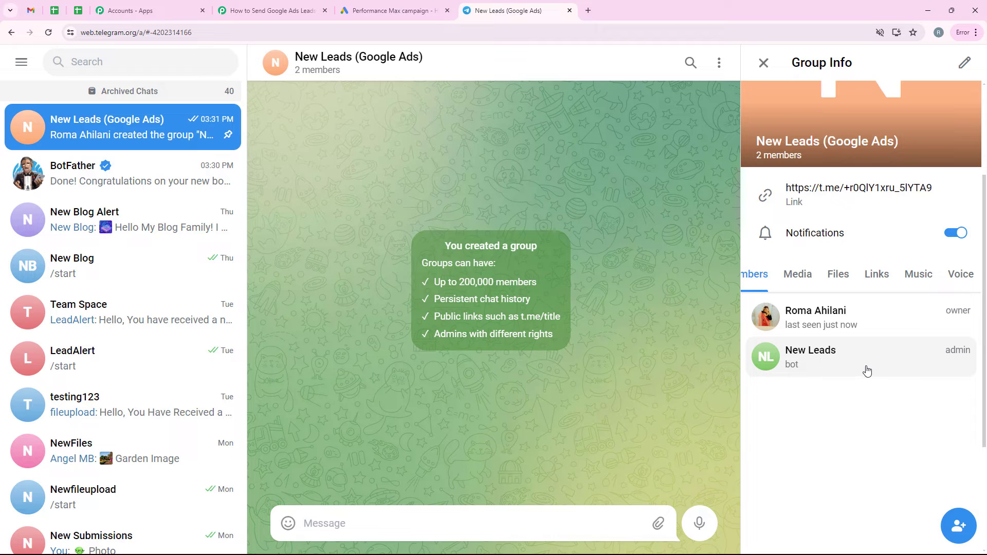
left_click(151, 33)
double_click(198, 32)
key("ctrl+c")
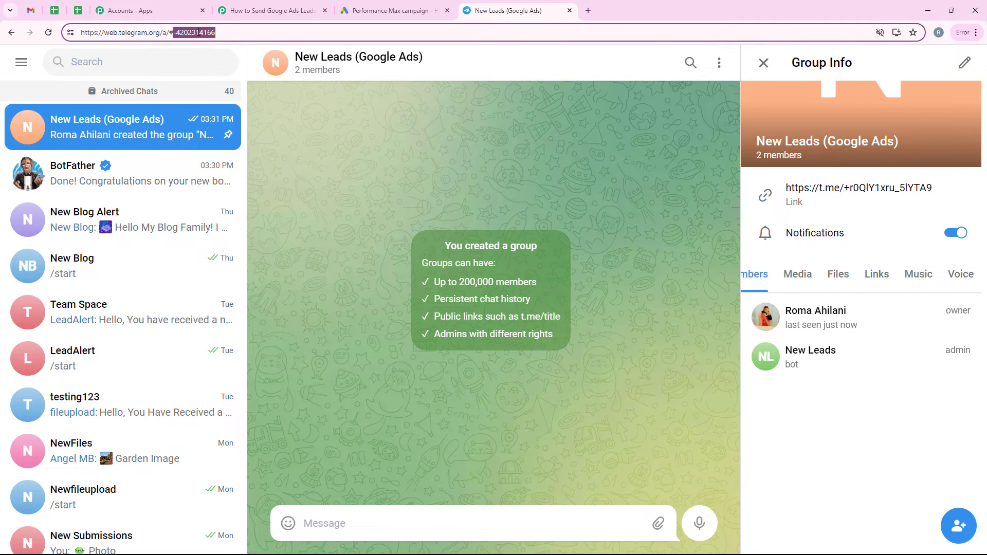
left_click(270, 10)
Step: Paste the leads group's chat ID into the Telegram action's Chat ID field
left_click(318, 263)
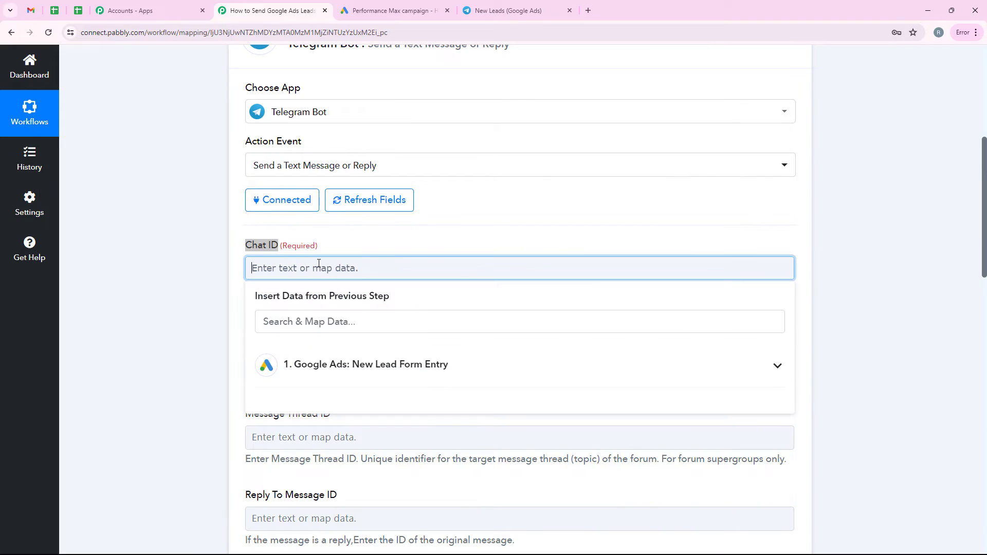
key("ctrl+v")
left_click(153, 277)
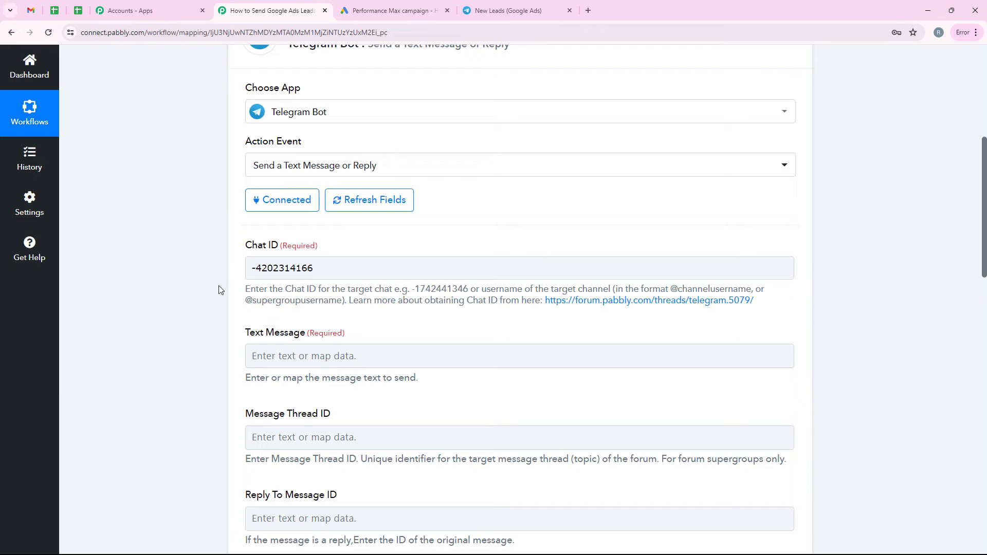
left_click(255, 267)
left_click(189, 278)
Step: Paste the new-lead alert template with Name, Email and Phone No. lines into Text Message
scroll(190, 277, "down", 1)
scroll(189, 277, "down", 1)
left_click(352, 253)
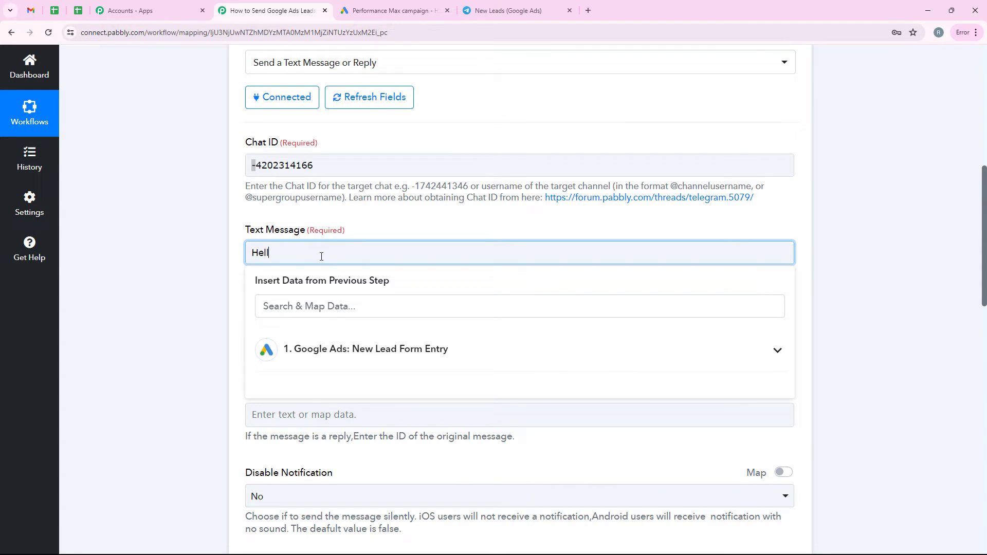
type("Hello Team,  We have received a new lead  Name: Email: Phone No.:  Make sure that we don't miss this lead and we connect with this lead as soon as possible.")
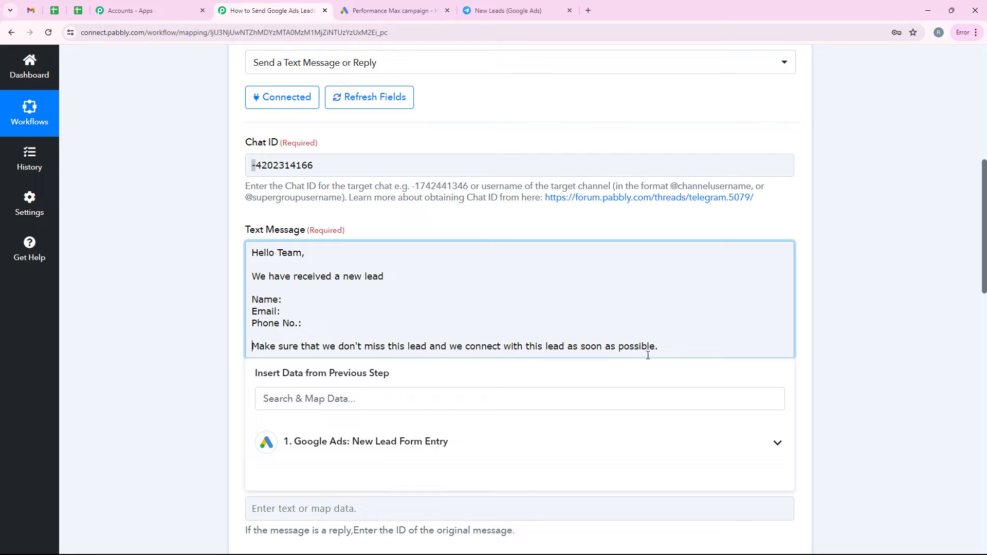
left_click(330, 303)
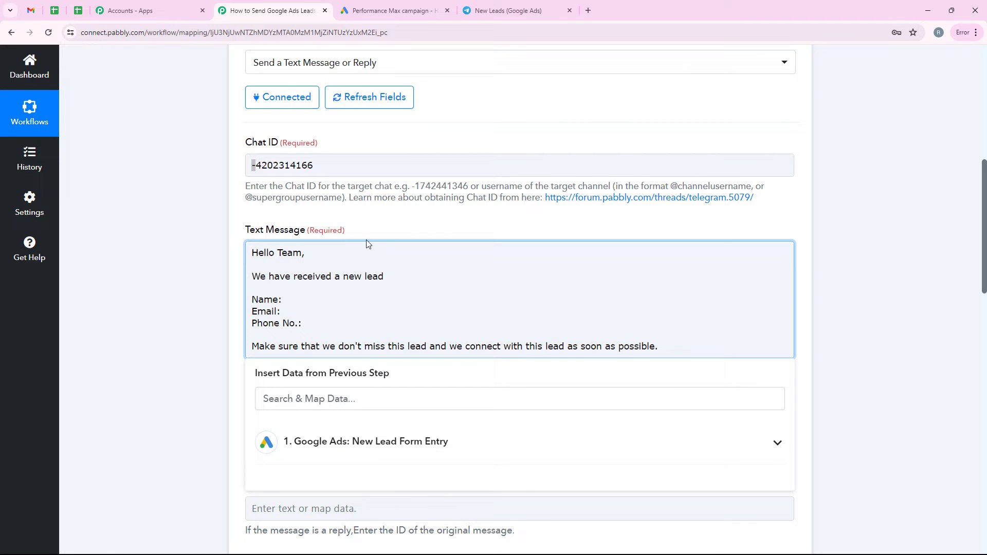
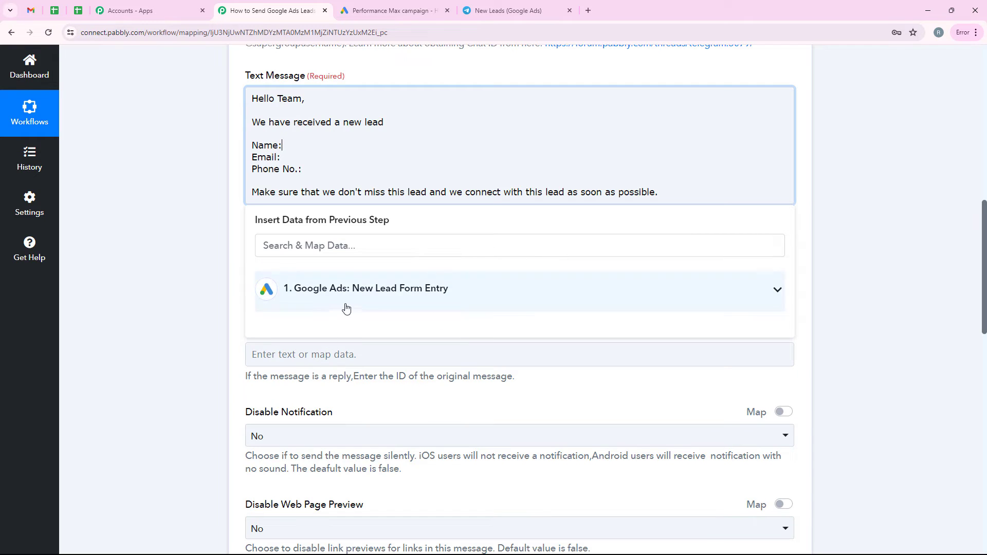
Step: Insert the Google Ads lead's full name field after the Name: label
left_click(368, 280)
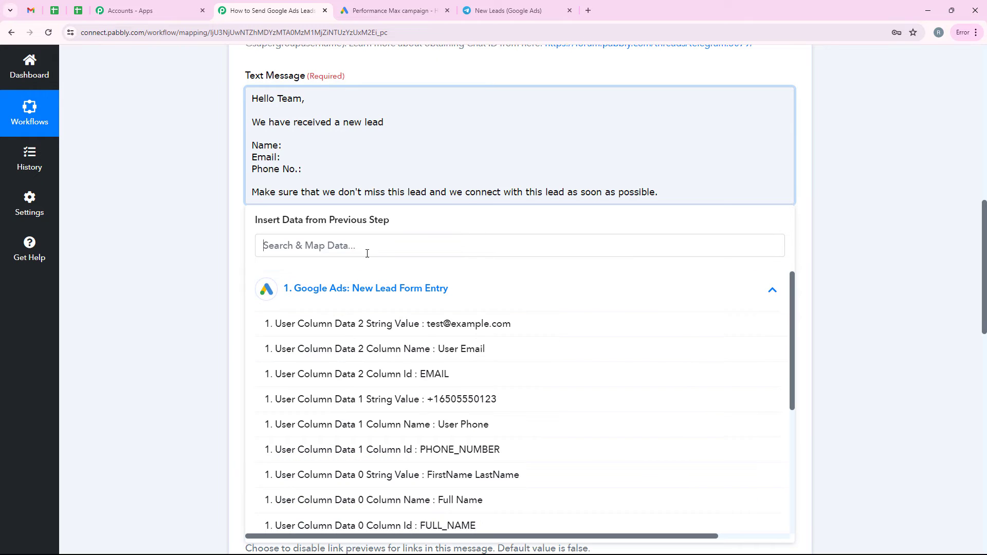
left_click(367, 251)
type("Name")
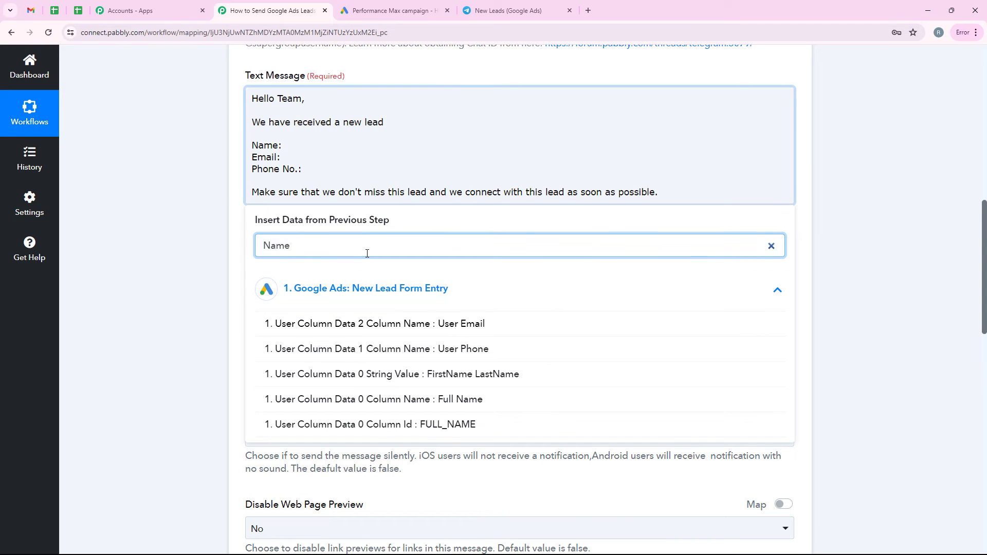
left_click(500, 373)
Step: Insert the lead's email String Value after the Email: label
left_click(294, 160)
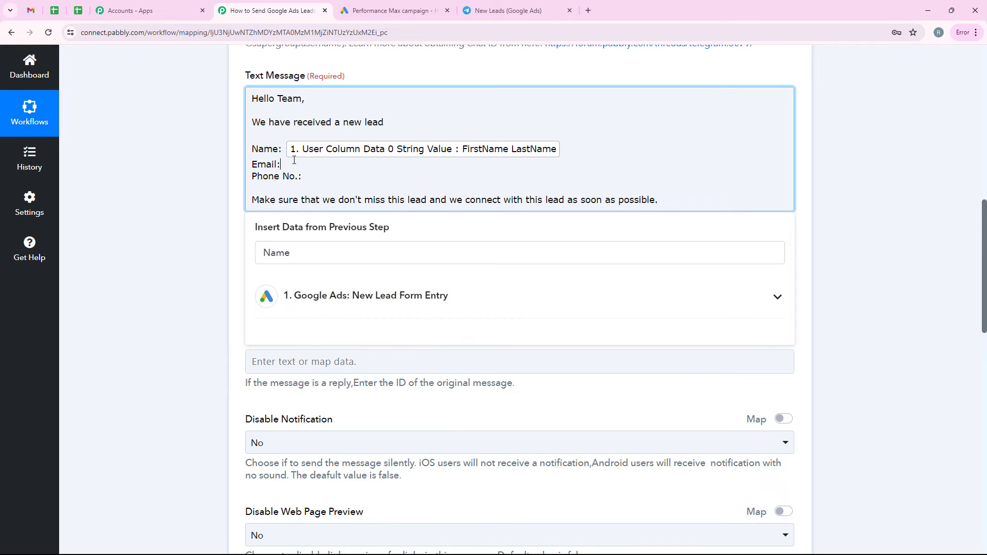
left_click(388, 293)
left_click_drag(381, 255, 223, 291)
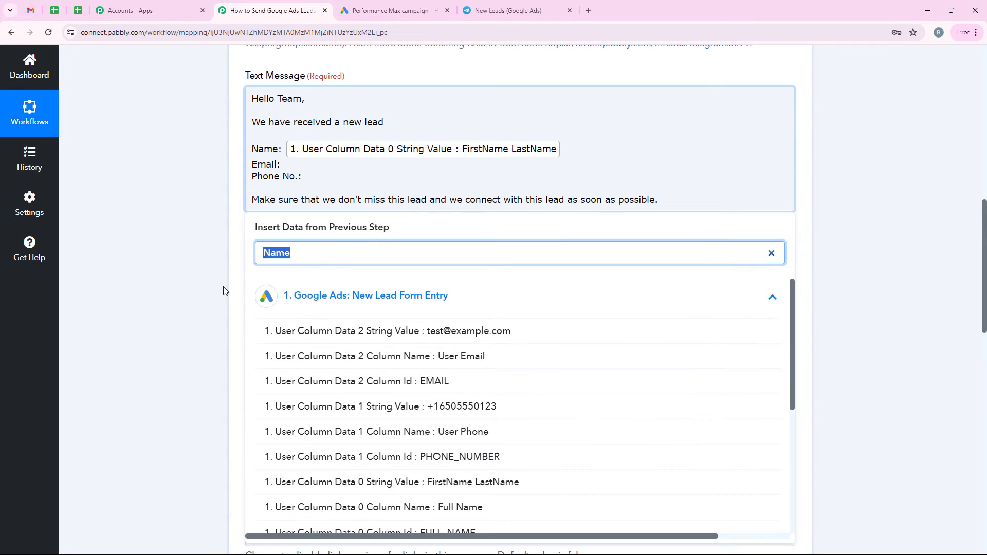
left_click(223, 290)
left_click(317, 164)
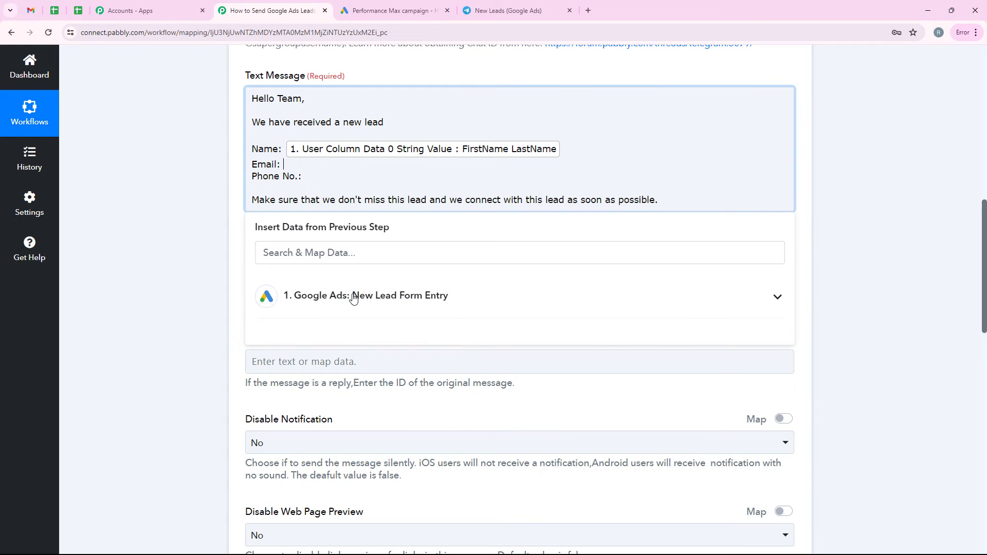
left_click(352, 297)
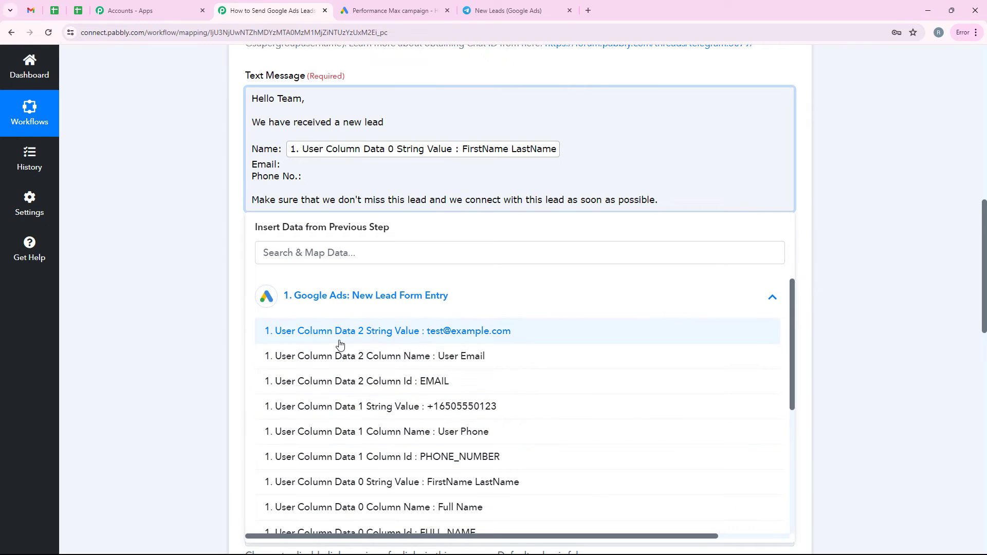
left_click(609, 334)
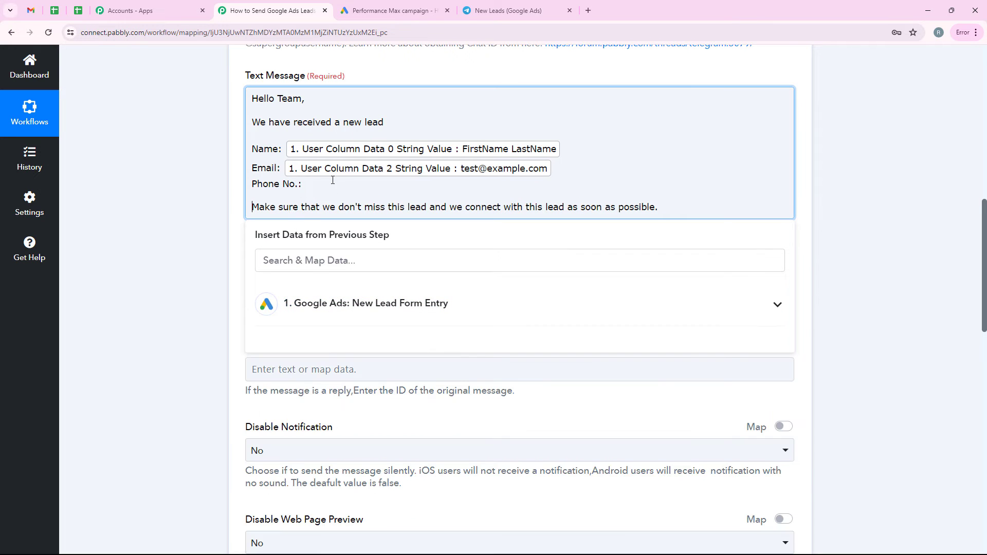
Step: Insert the lead's phone number field after the Phone No.: label
left_click(569, 304)
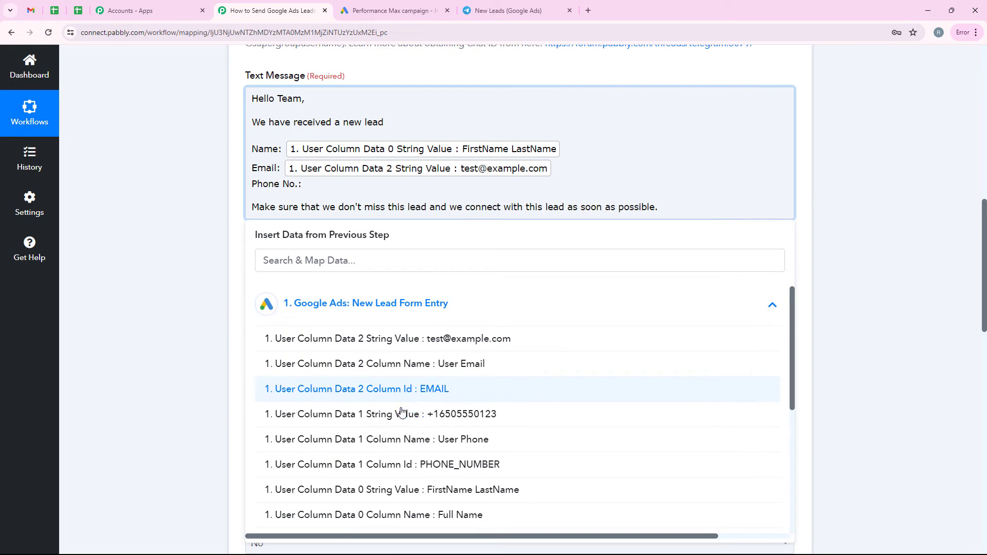
left_click(743, 422)
left_click(216, 226)
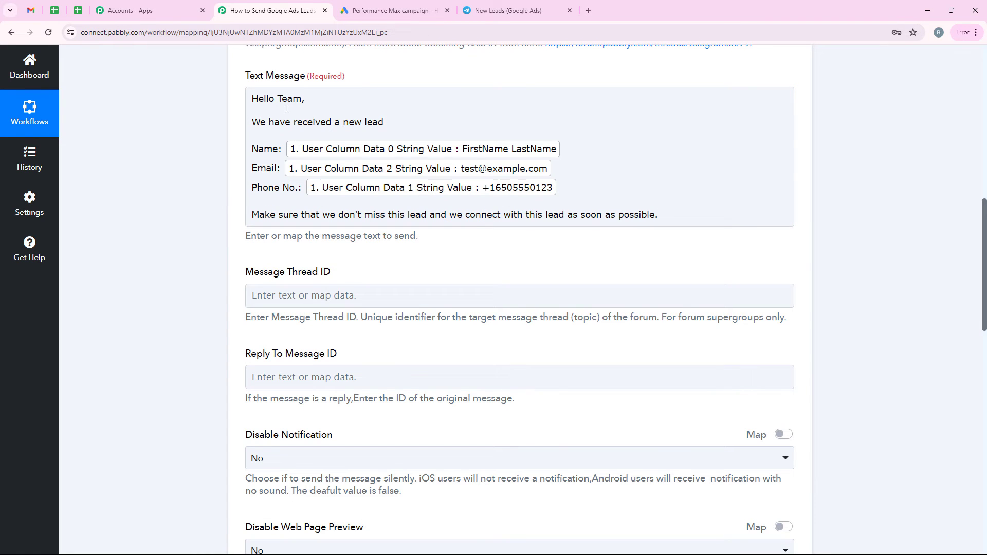
Step: Review the remaining Telegram message fields, leaving the button fields empty
scroll(132, 280, "down", 3)
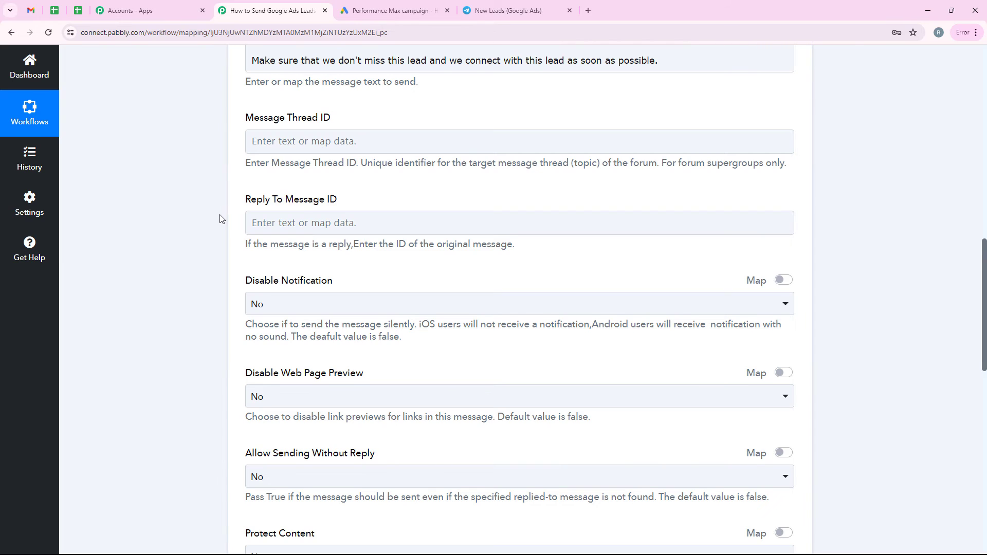
scroll(220, 218, "up", 3)
scroll(220, 218, "down", 1)
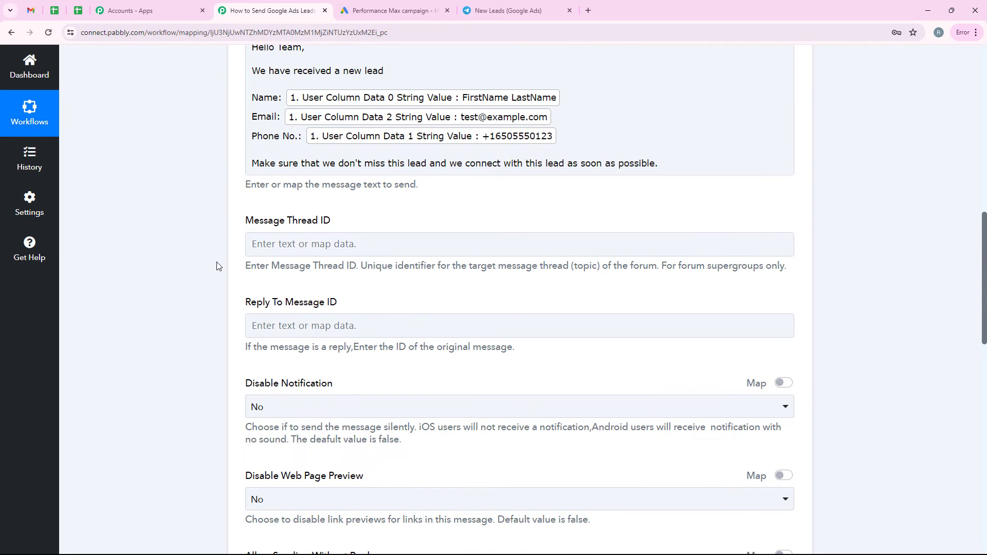
scroll(217, 298, "down", 6)
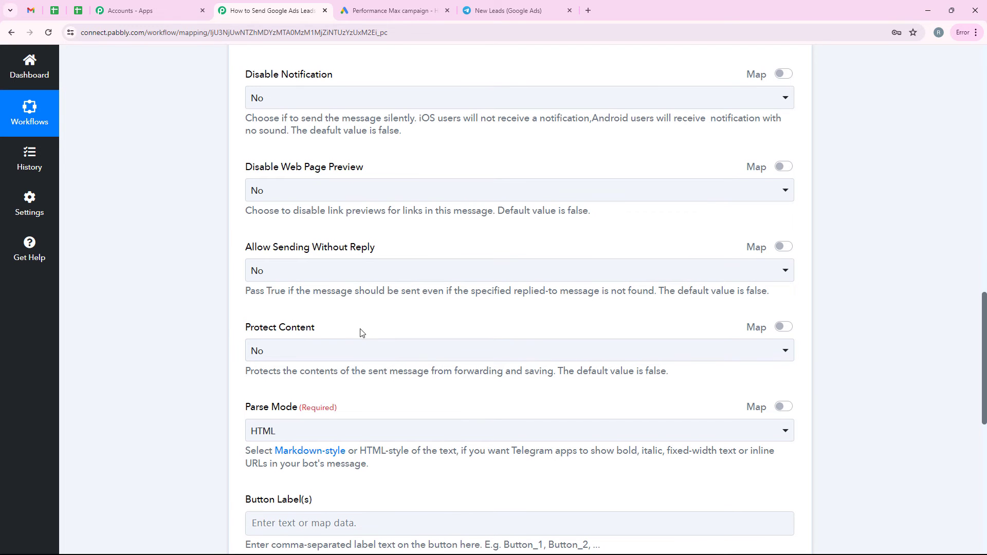
scroll(425, 275, "up", 1)
scroll(623, 312, "down", 1)
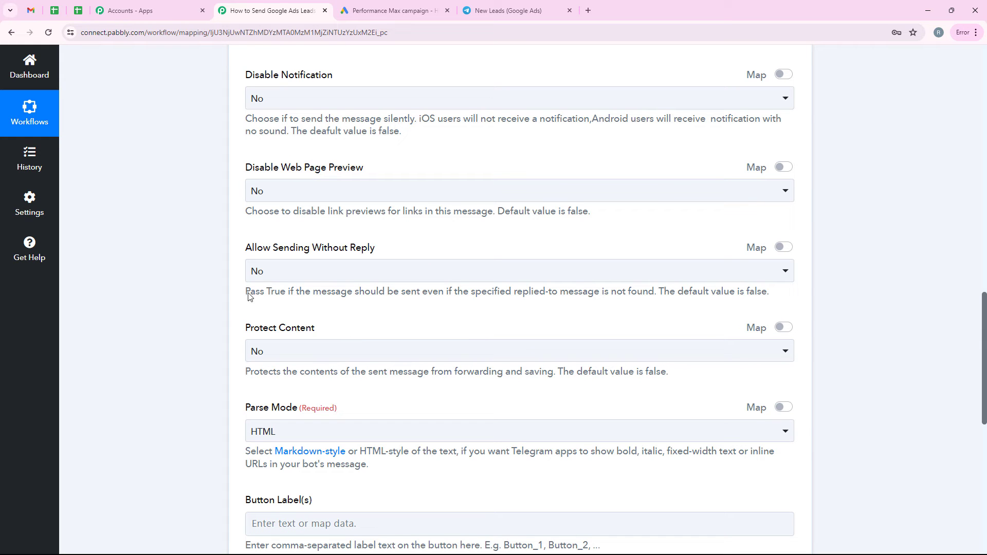
scroll(423, 293, "down", 4)
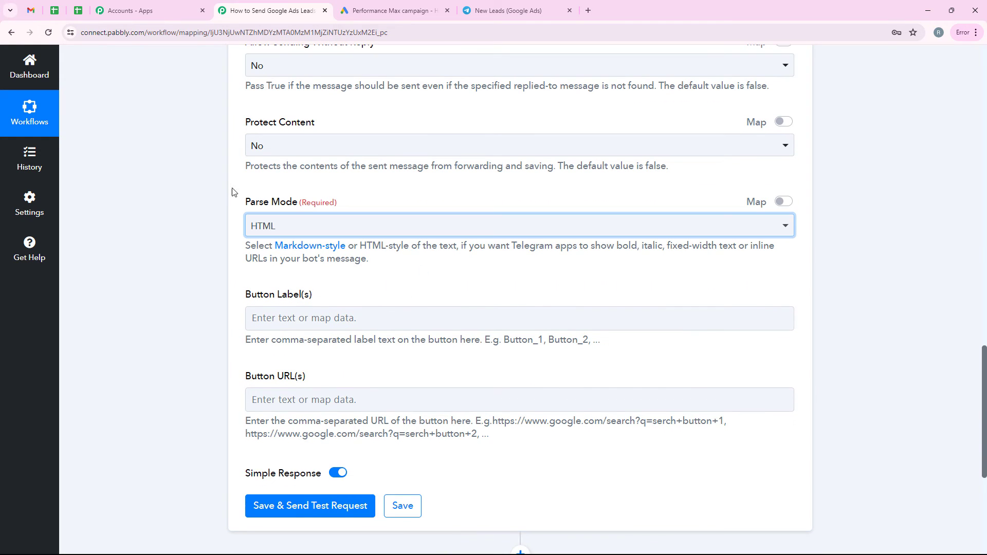
Step: Set Parse Mode to HTML and keep Simple Response on
left_click_drag(242, 202, 301, 203)
left_click(298, 228)
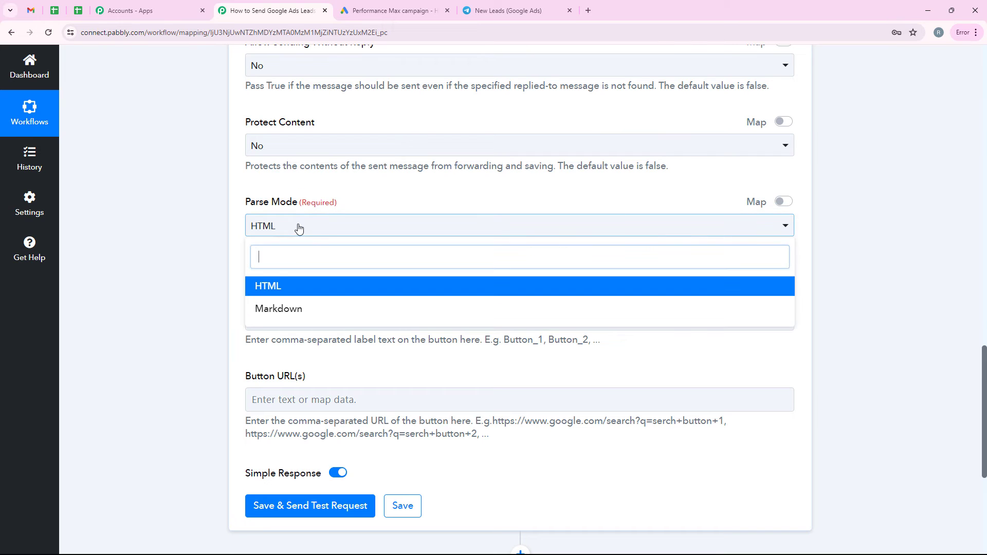
left_click(403, 286)
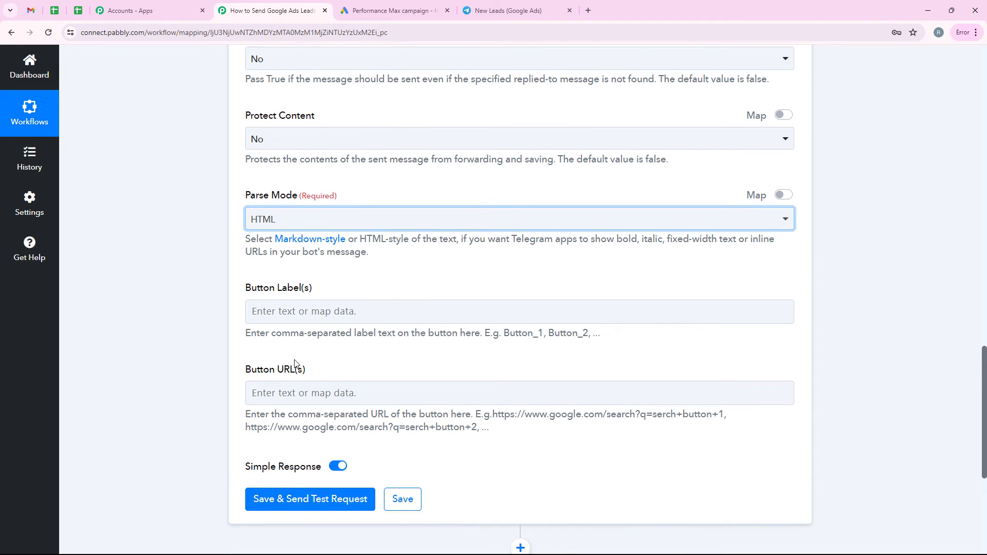
scroll(294, 363, "down", 2)
scroll(374, 375, "up", 15)
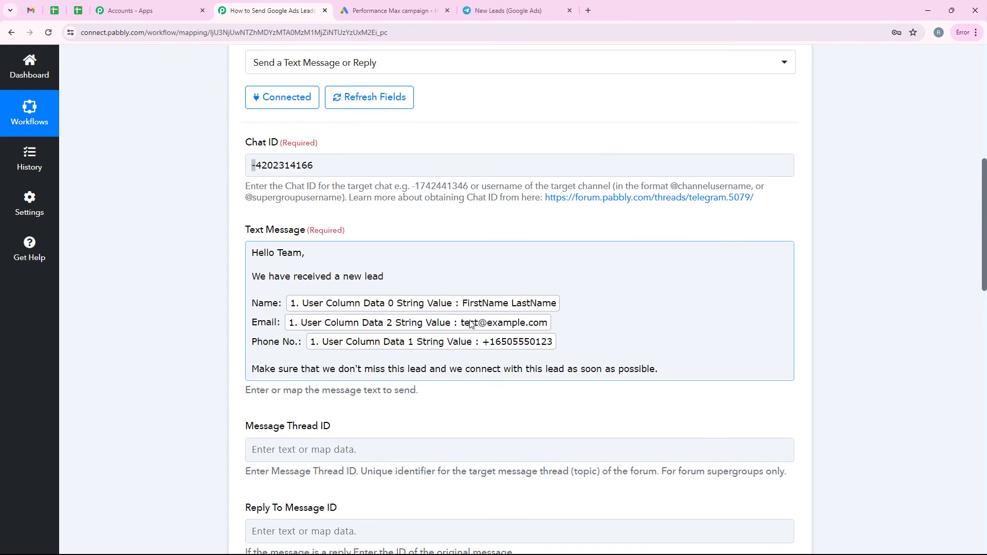
scroll(469, 323, "up", 2)
scroll(310, 422, "down", 17)
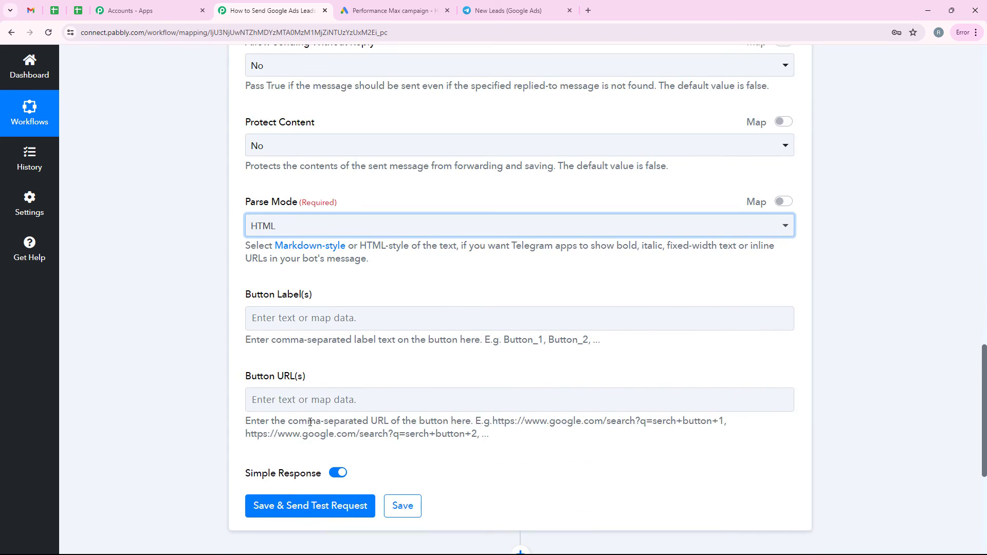
scroll(310, 422, "down", 2)
Step: Save the Telegram step and send a test request
left_click(313, 411)
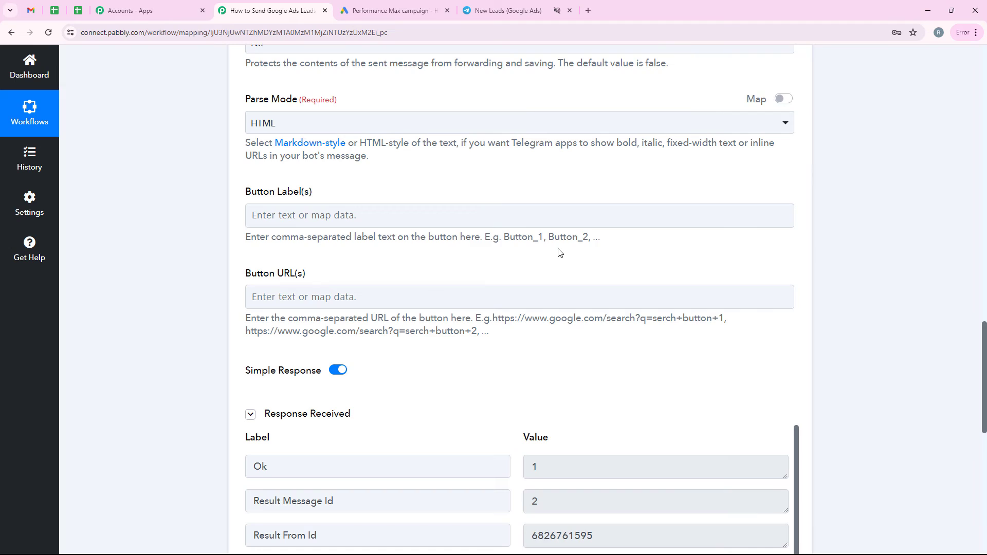
scroll(560, 253, "down", 6)
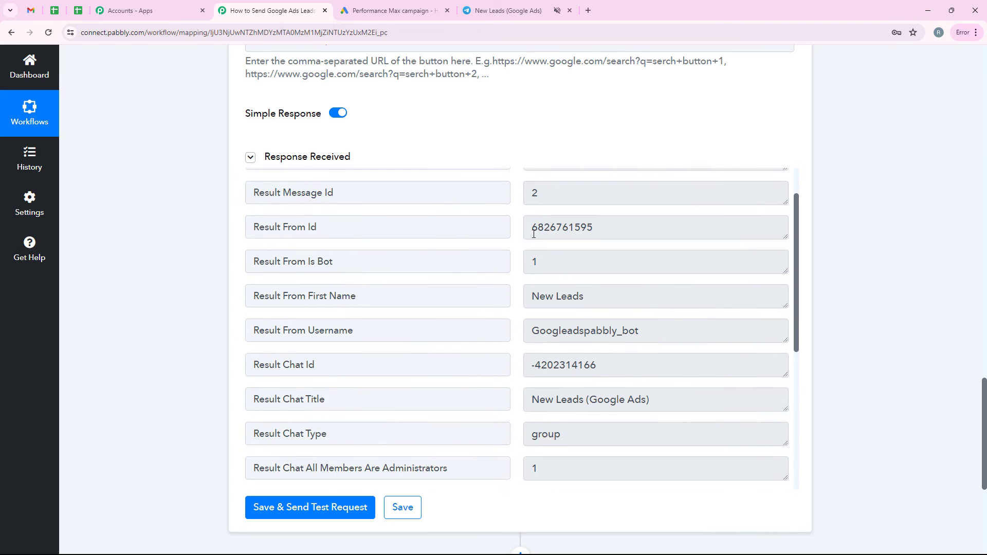
scroll(534, 234, "down", 4)
scroll(510, 238, "up", 3)
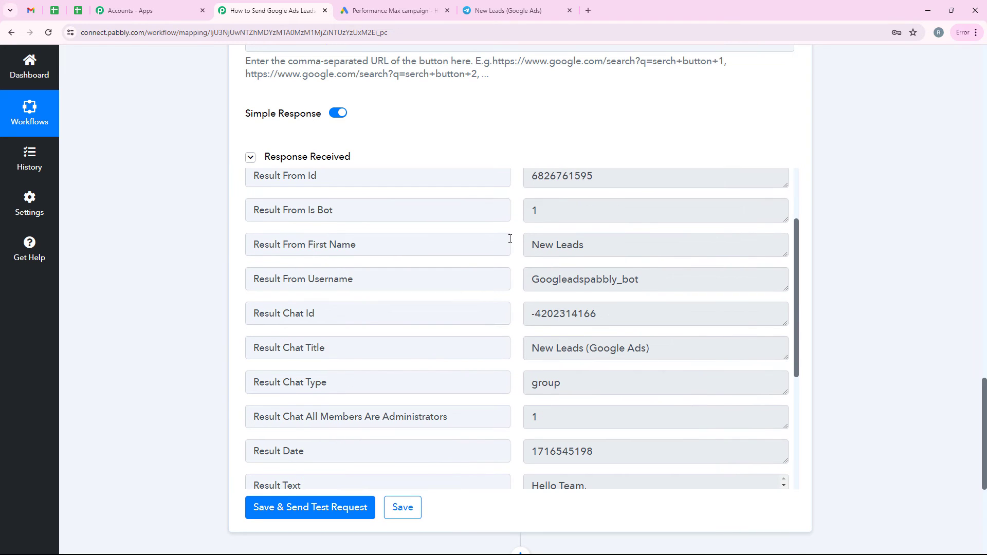
scroll(510, 238, "down", 4)
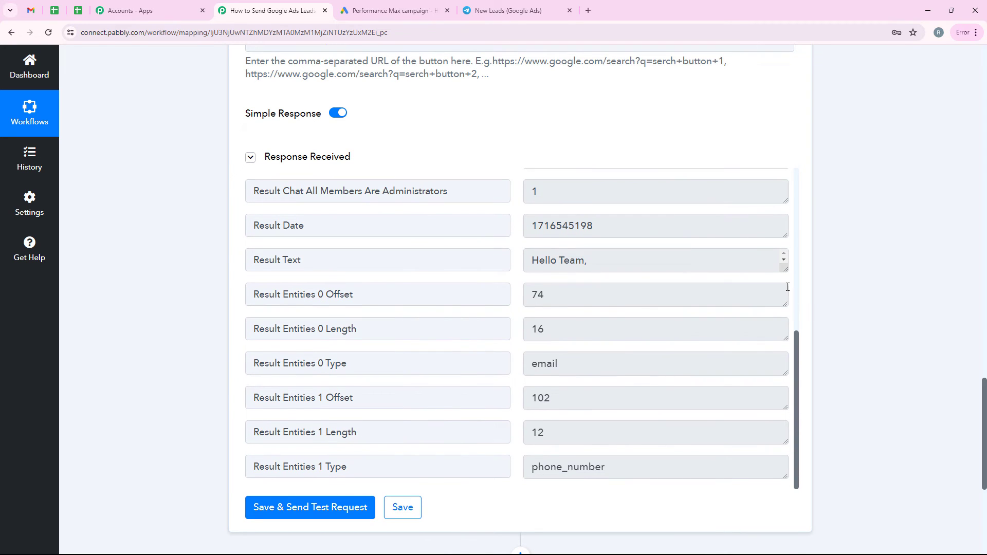
Step: Expand the Result Text to confirm the lead's name, email and phone, then go to Telegram
left_click_drag(781, 319, 772, 423)
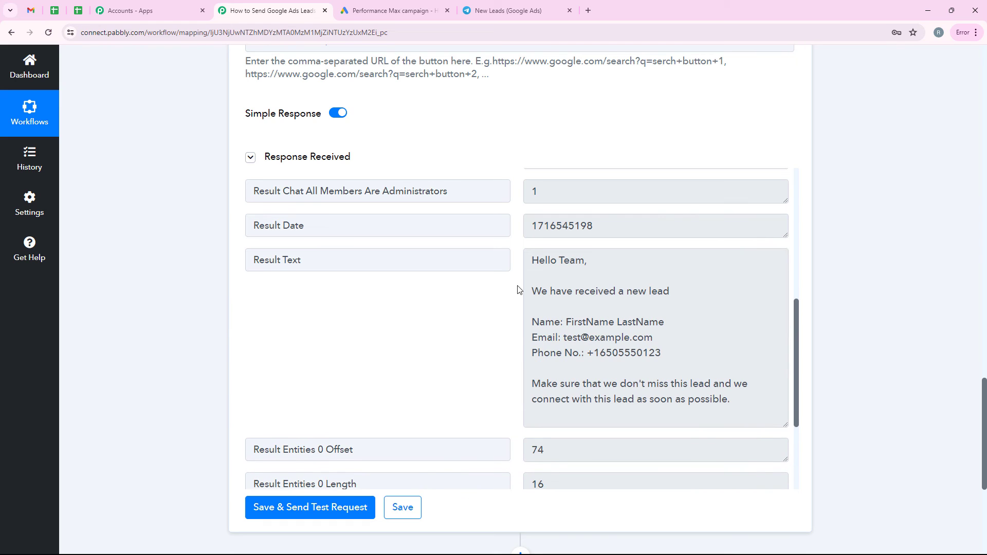
left_click_drag(566, 319, 662, 354)
left_click(582, 361)
left_click(536, 320)
left_click(683, 353)
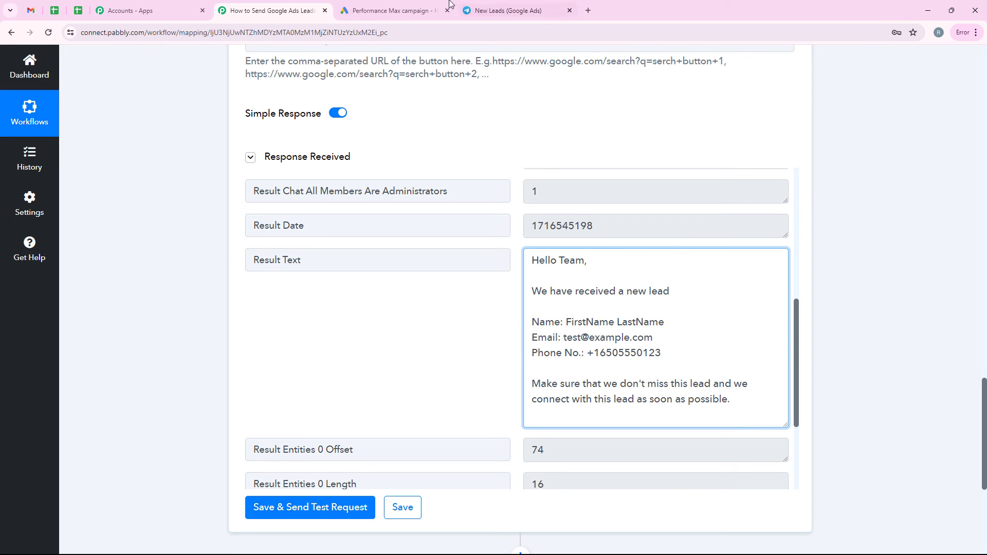
left_click(483, 9)
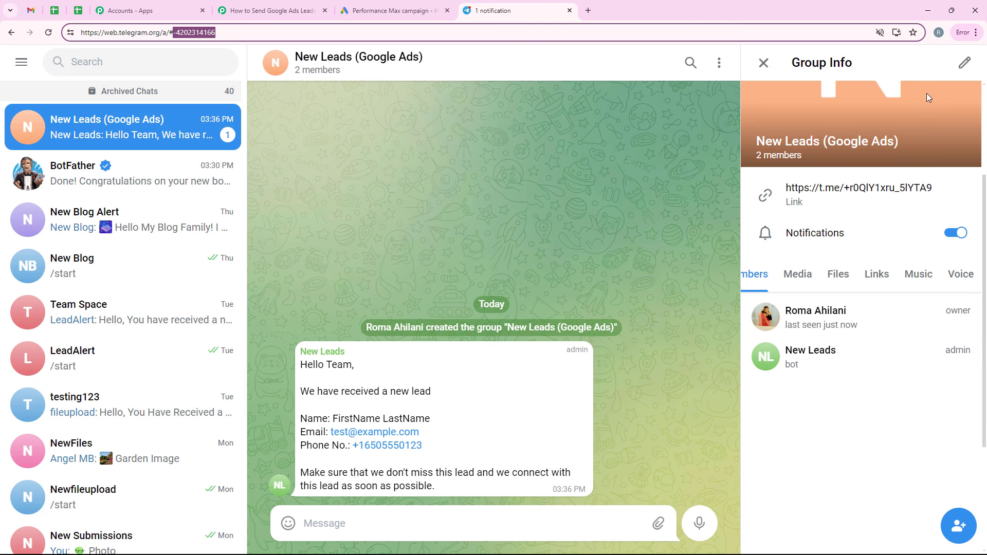
Step: Close the group info panel and highlight the greeting and lead name in the delivered message
left_click(763, 63)
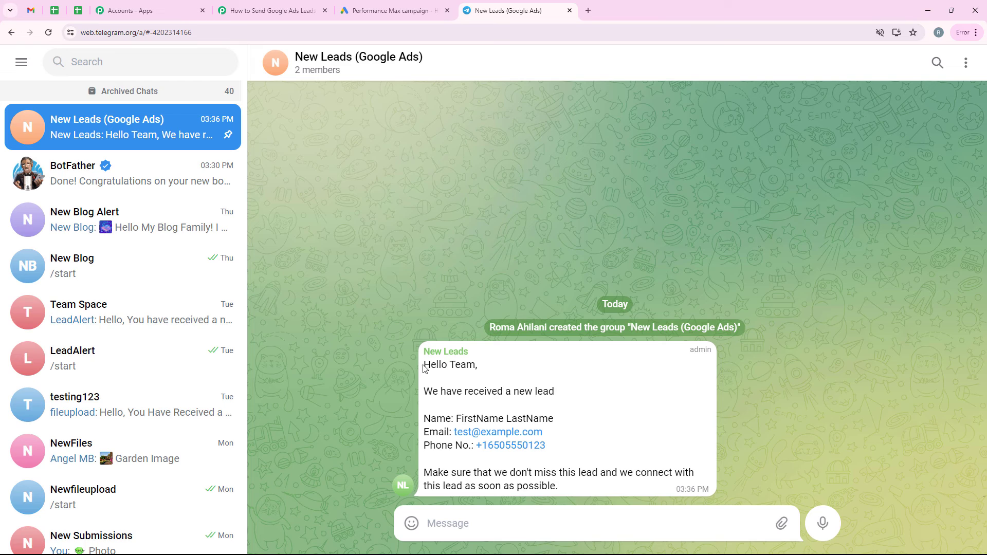
left_click_drag(425, 368, 498, 364)
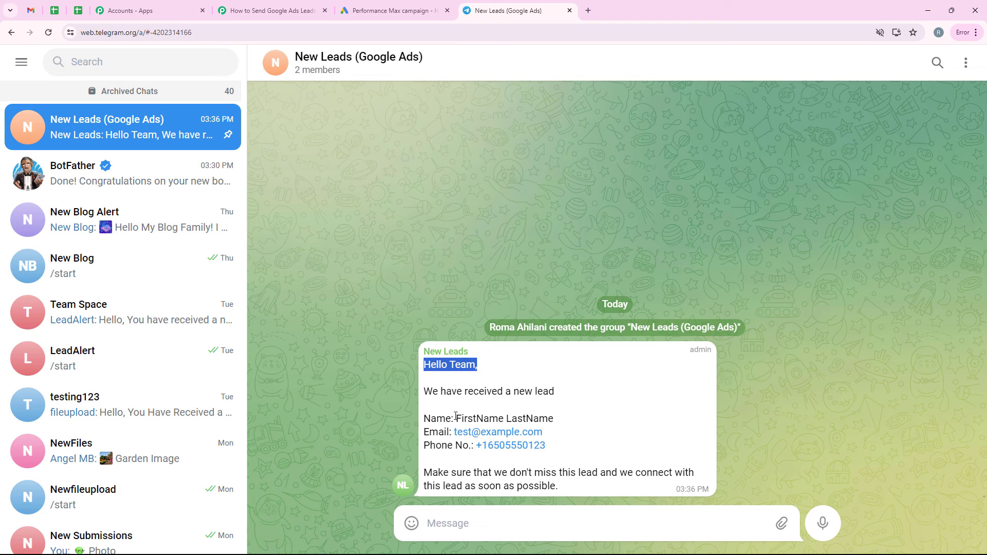
left_click_drag(455, 418, 598, 420)
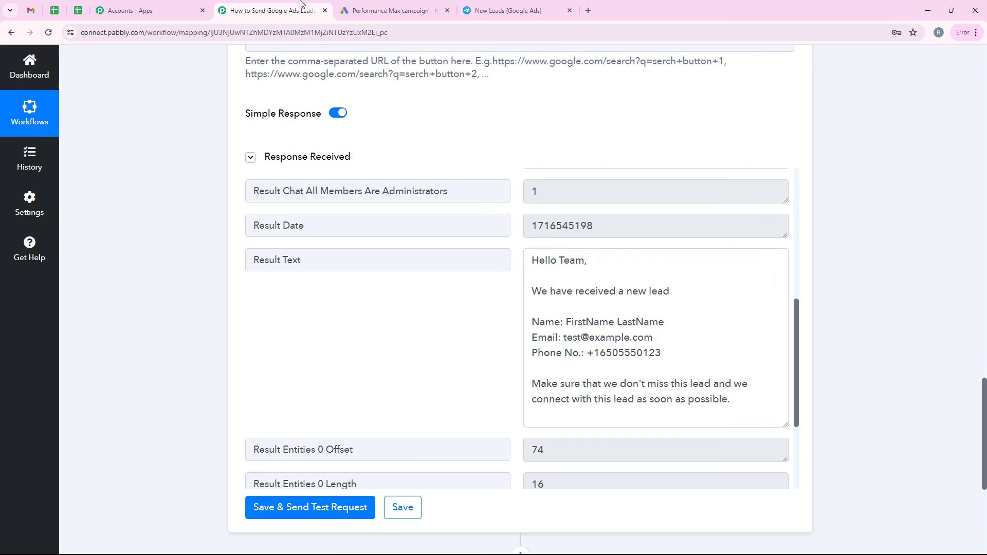
Step: Scroll the Pabbly workflow to the top to show both step cards, then return to Telegram
left_click(272, 10)
middle_click(127, 124)
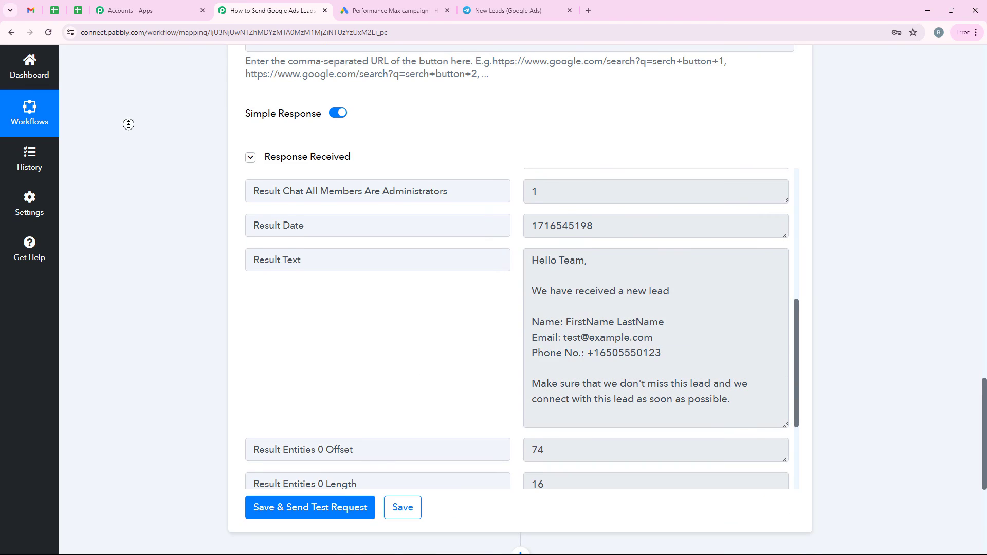
scroll(128, 124, "up", 15)
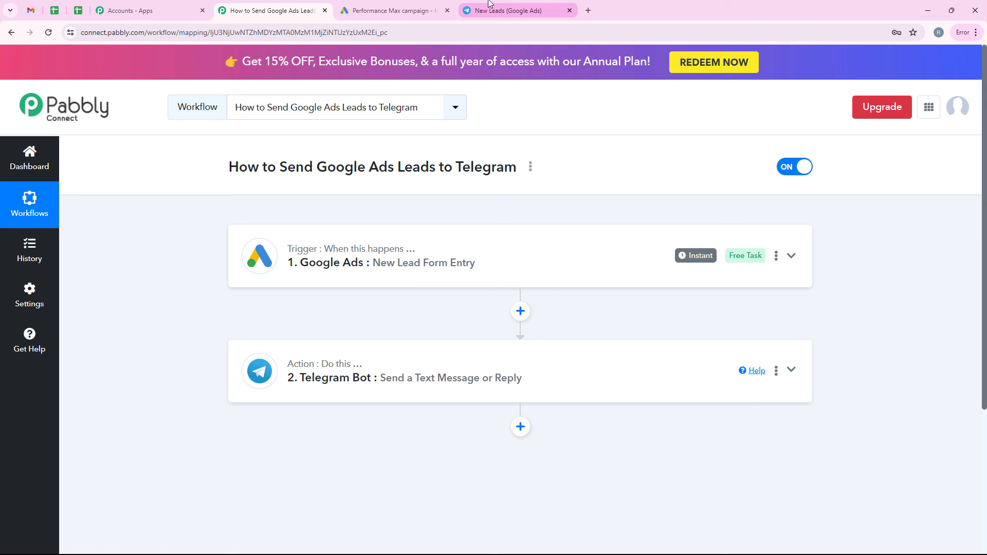
left_click(488, 6)
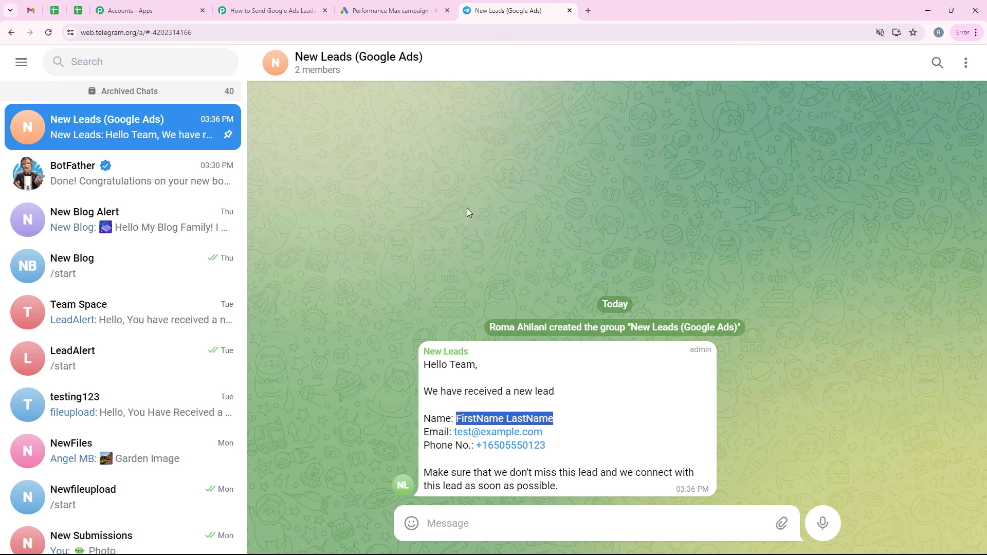
Step: Select the entire delivered lead message in Telegram, then return to the Pabbly workflow
left_click(567, 417)
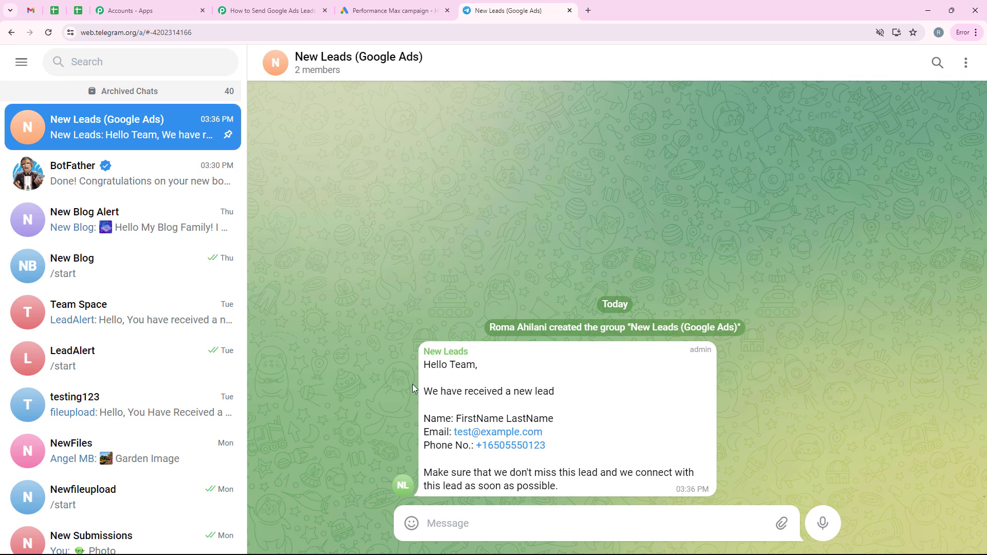
left_click_drag(415, 362, 593, 470)
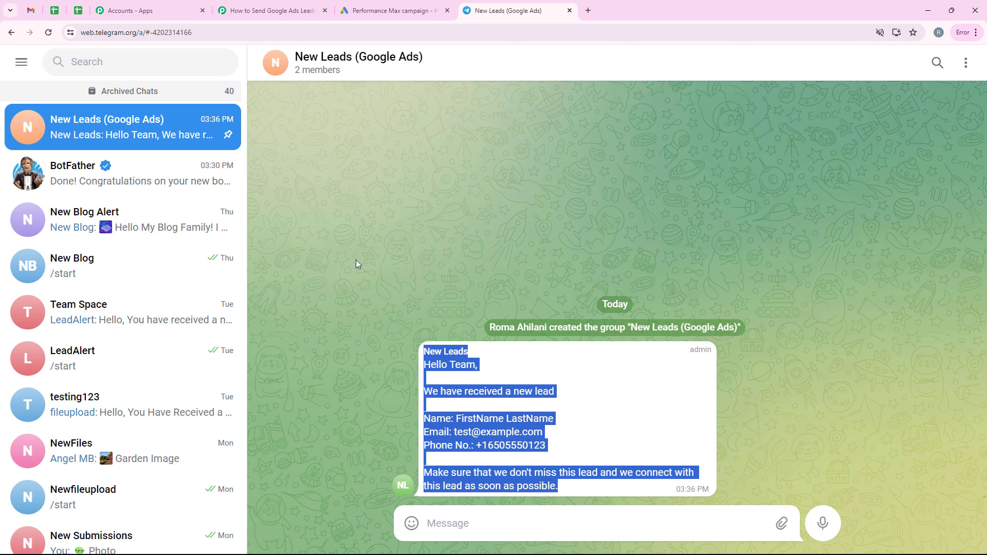
left_click(299, 7)
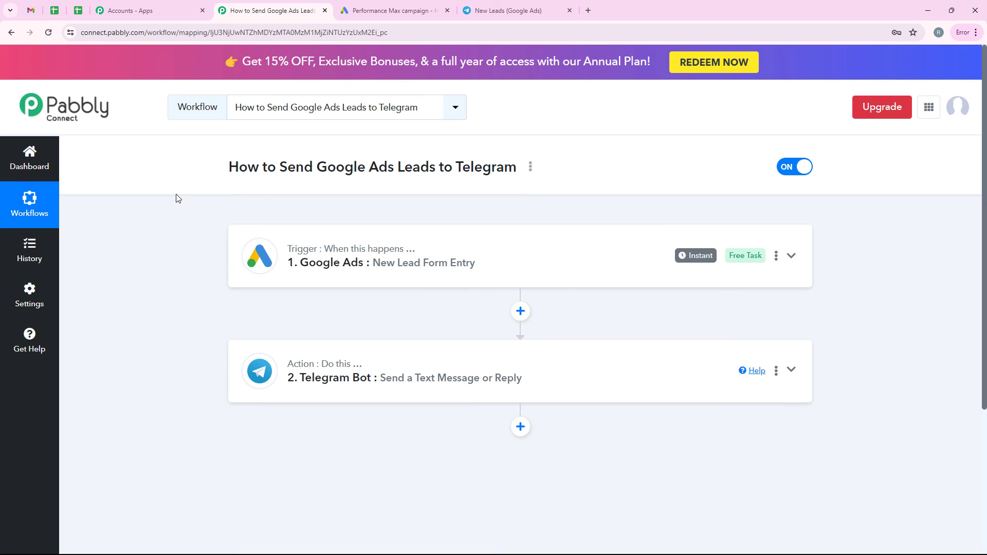